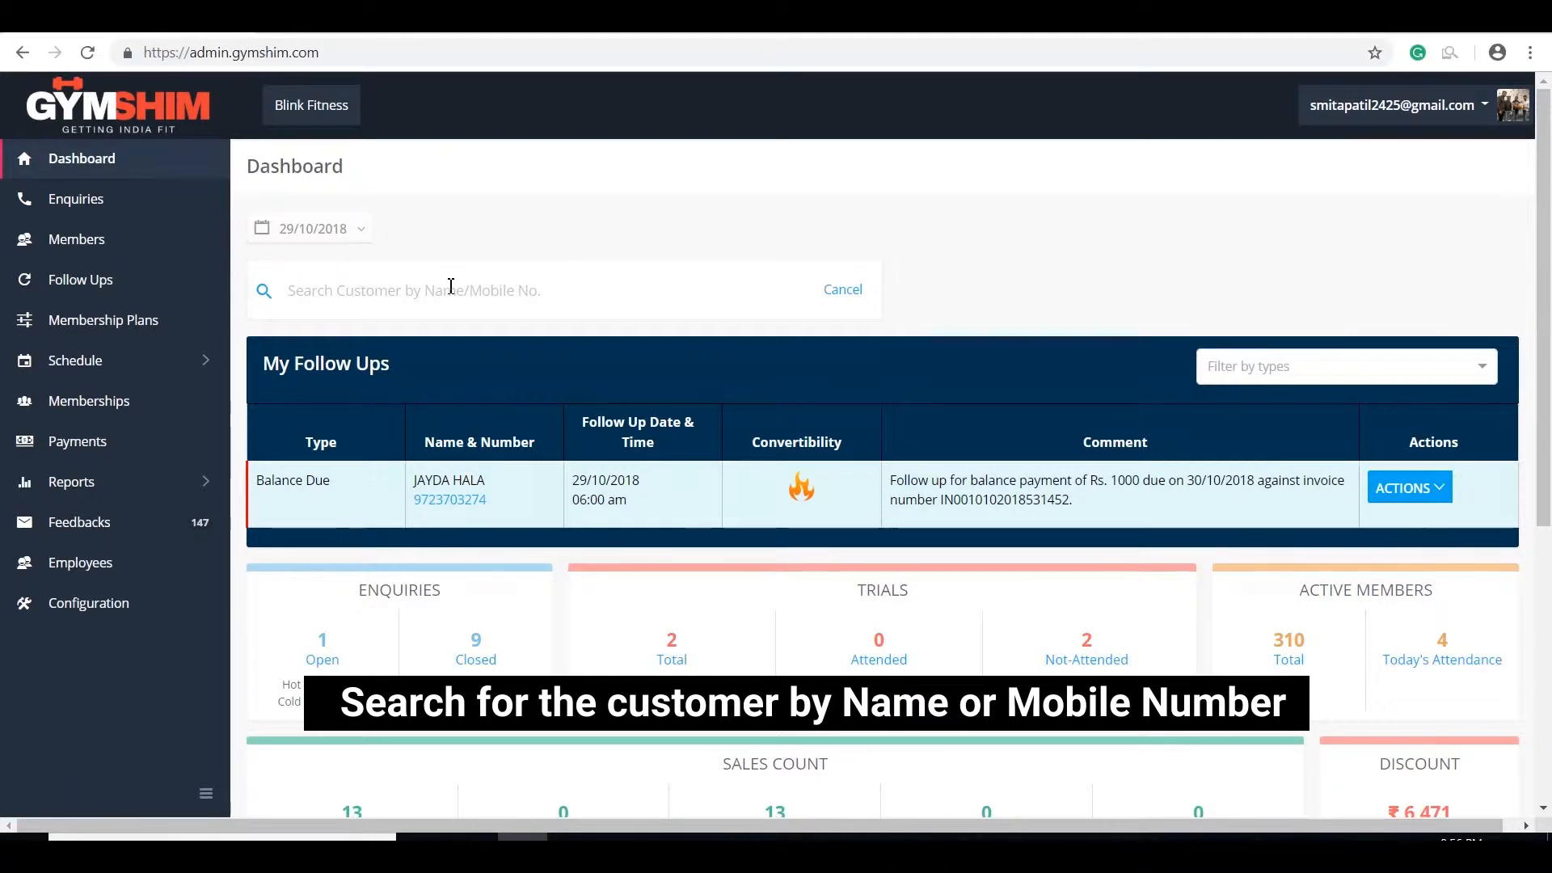
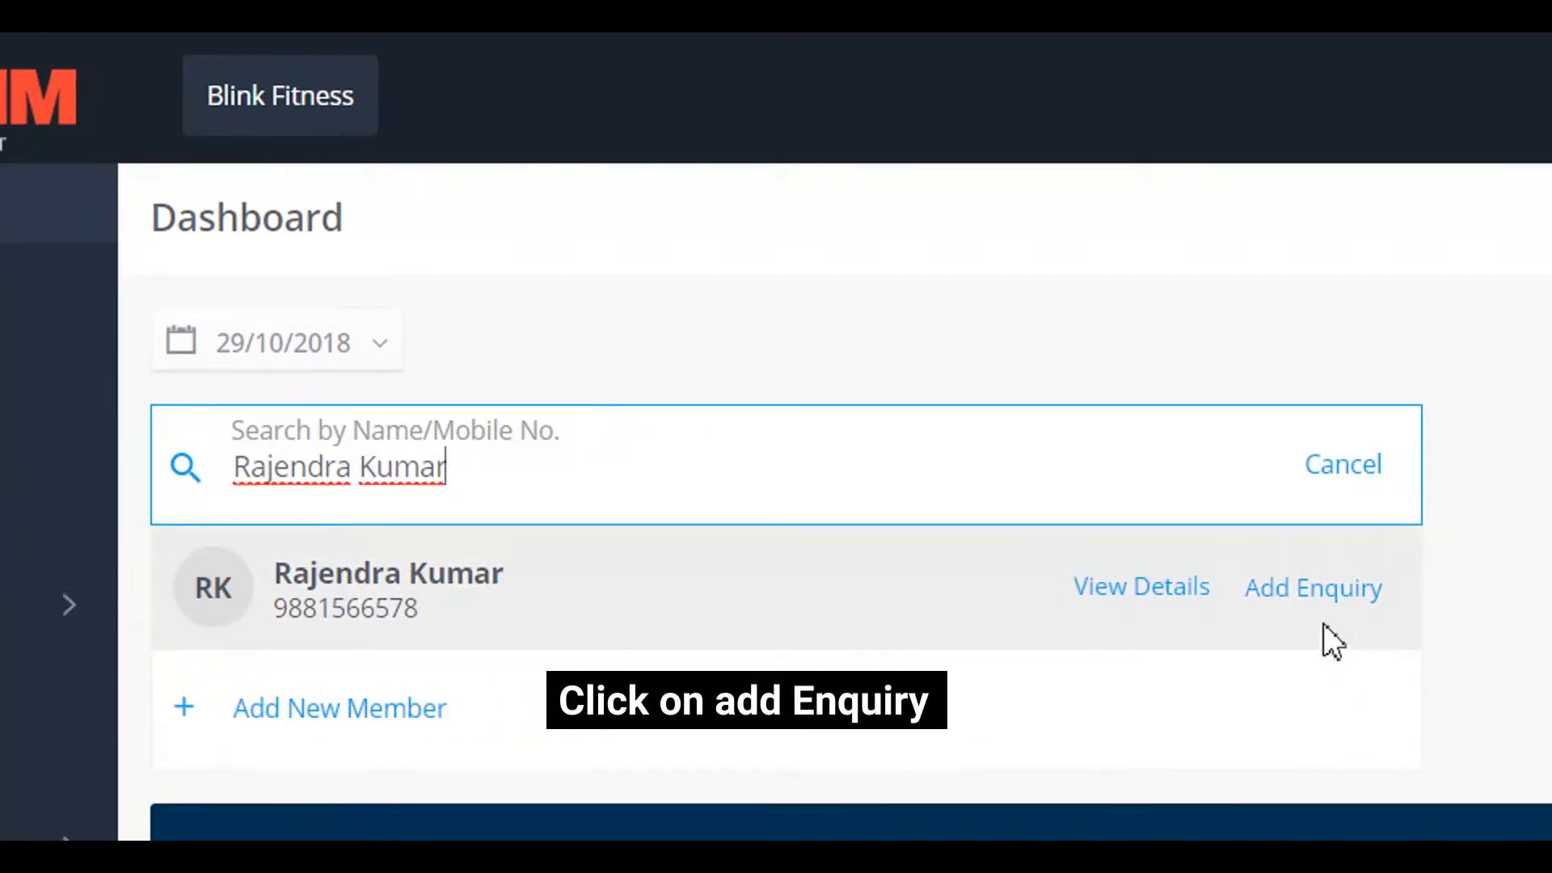
Step: Search the dashboard for the existing customer by name and add an enquiry prefilled with their details
{"action": "left_click", "coordinate": [1314, 620]}
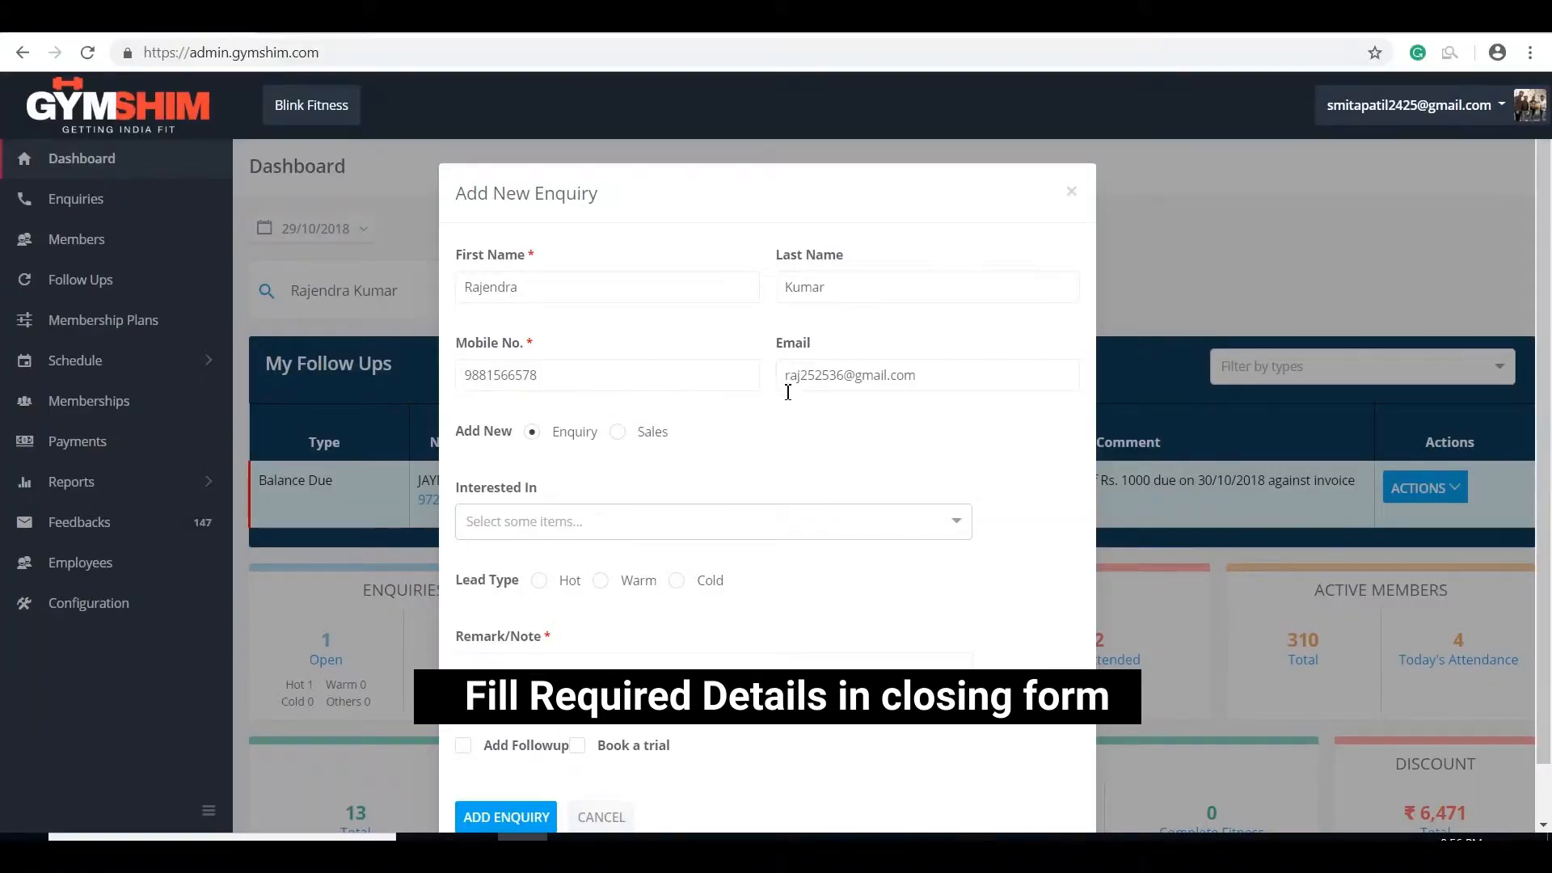
Step: Mark the enquiry as a Sale with remark 'Daily Workout' and continue to the membership page
{"action": "scroll", "coordinate": [788, 396], "scroll_direction": "down", "scroll_amount": 1}
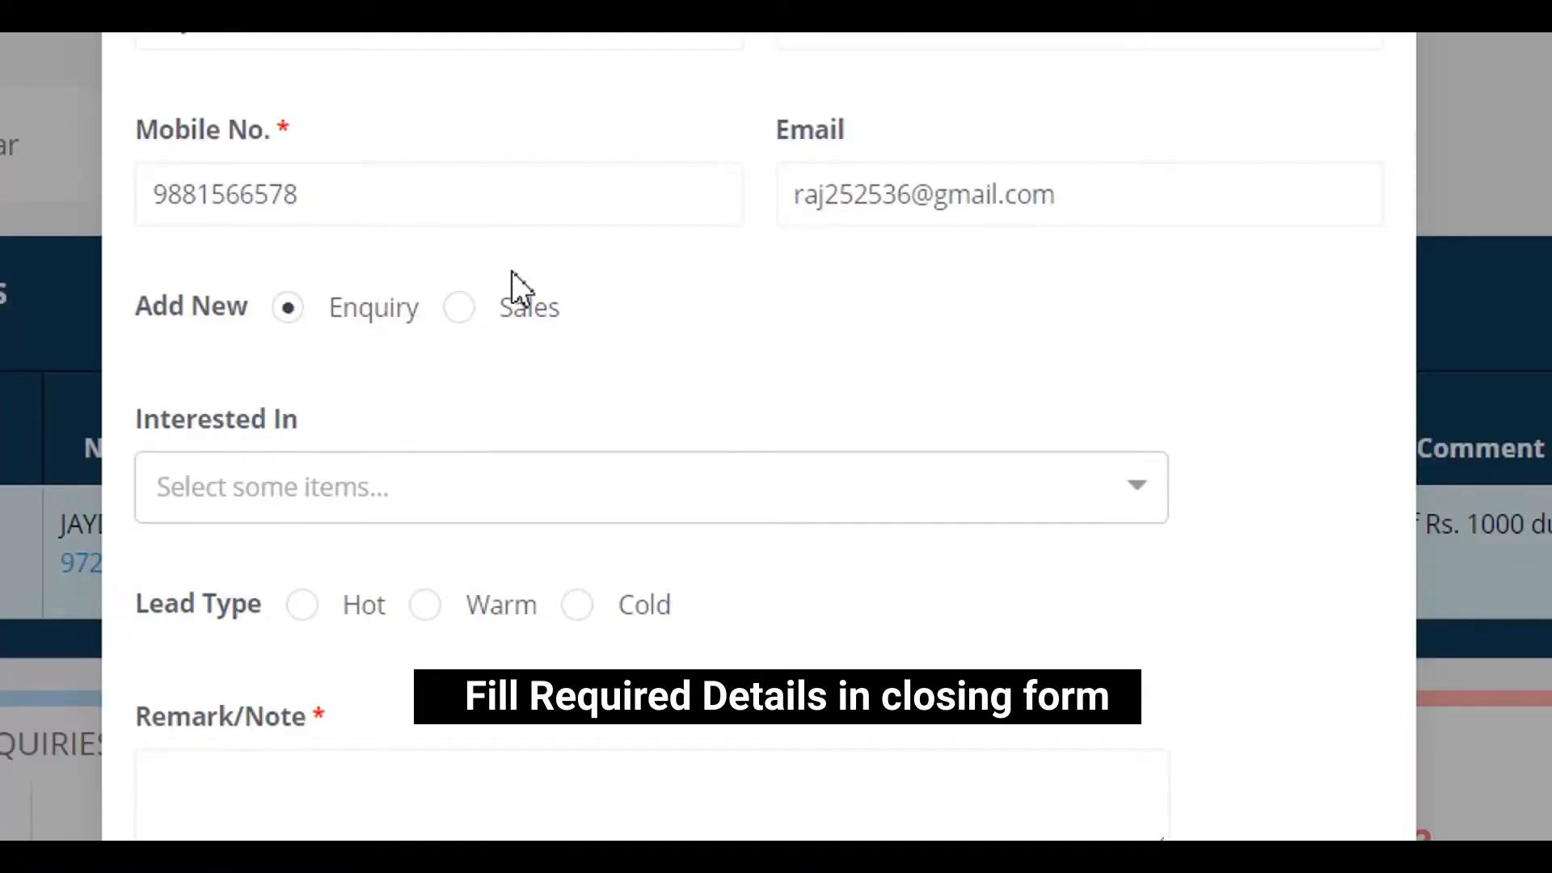
{"action": "left_click", "coordinate": [463, 309]}
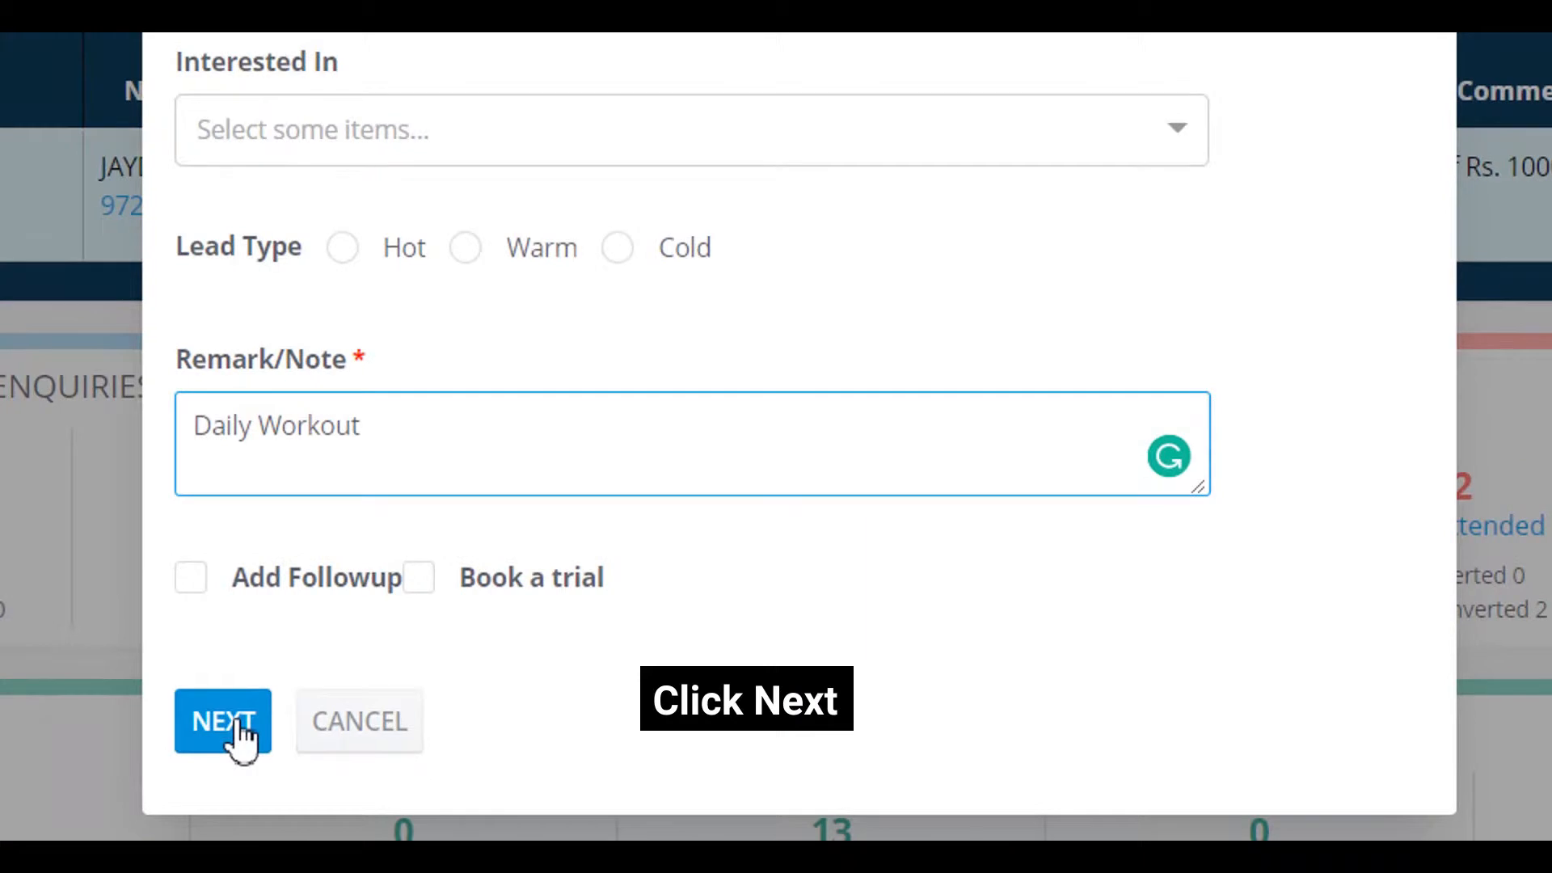
{"action": "left_click", "coordinate": [223, 721]}
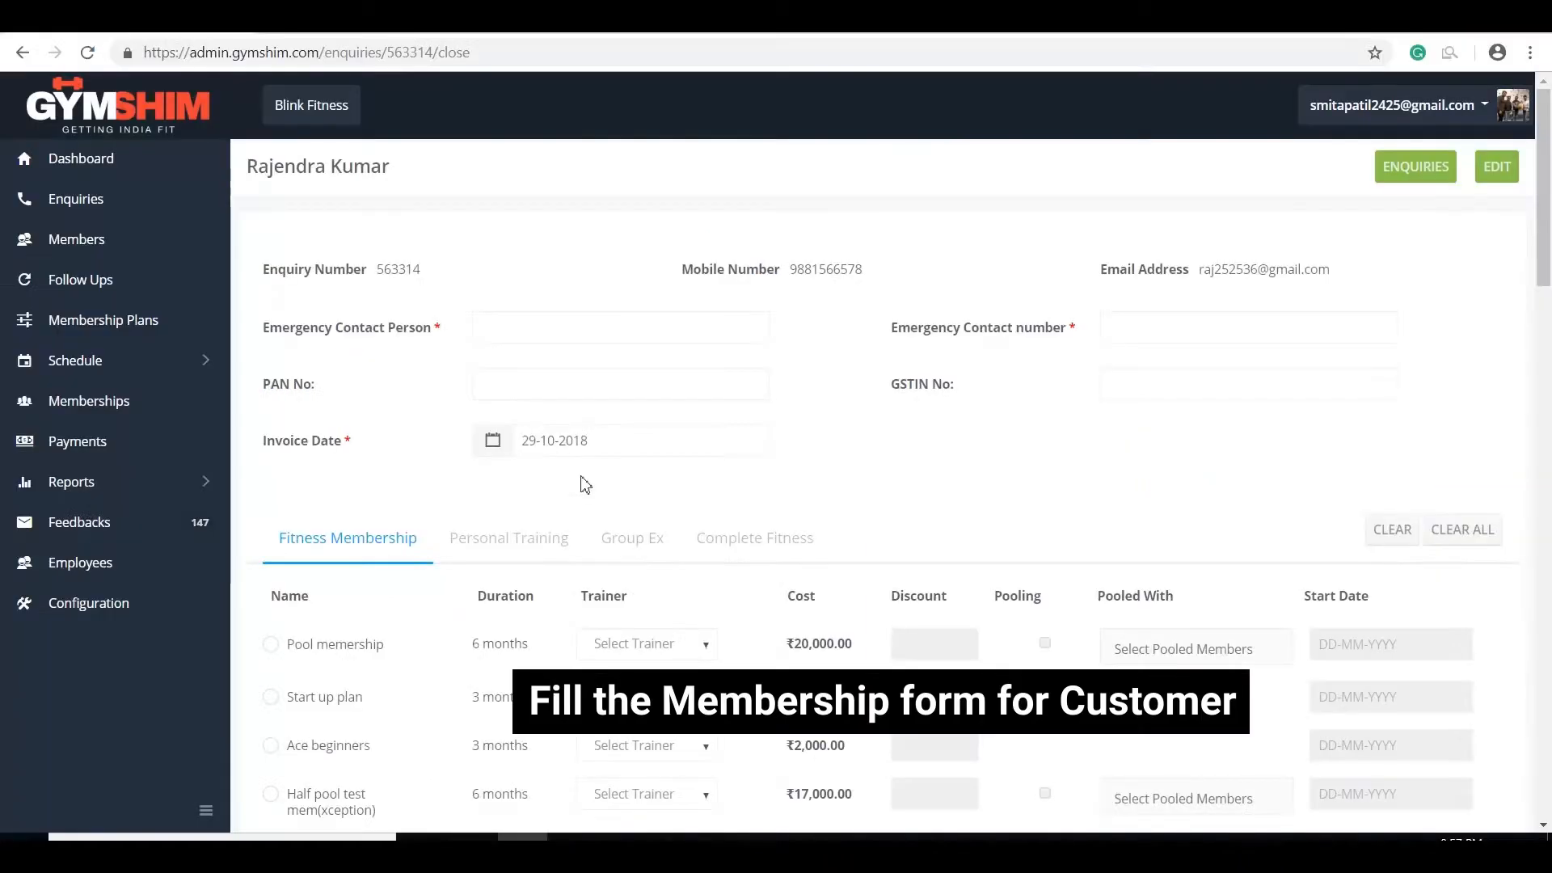
Step: Scroll the membership form past the emergency contact fields down to the fitness plan table
{"action": "scroll", "coordinate": [584, 483], "scroll_direction": "down", "scroll_amount": 10}
{"action": "scroll", "coordinate": [584, 484], "scroll_direction": "down", "scroll_amount": 5}
{"action": "scroll", "coordinate": [584, 484], "scroll_direction": "up", "scroll_amount": 15}
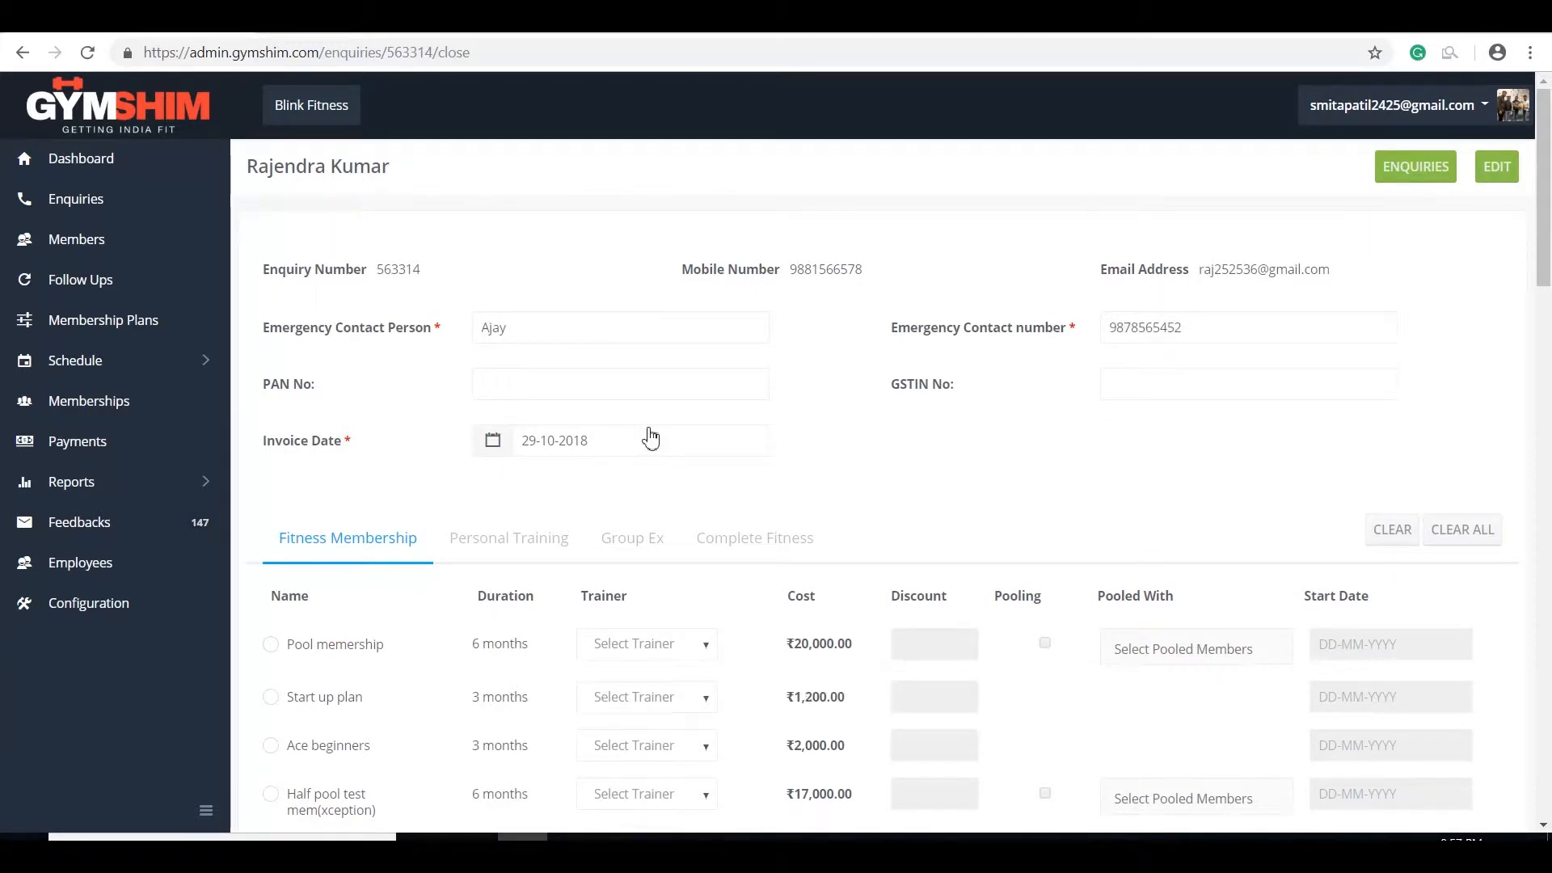
{"action": "scroll", "coordinate": [614, 428], "scroll_direction": "down", "scroll_amount": 5}
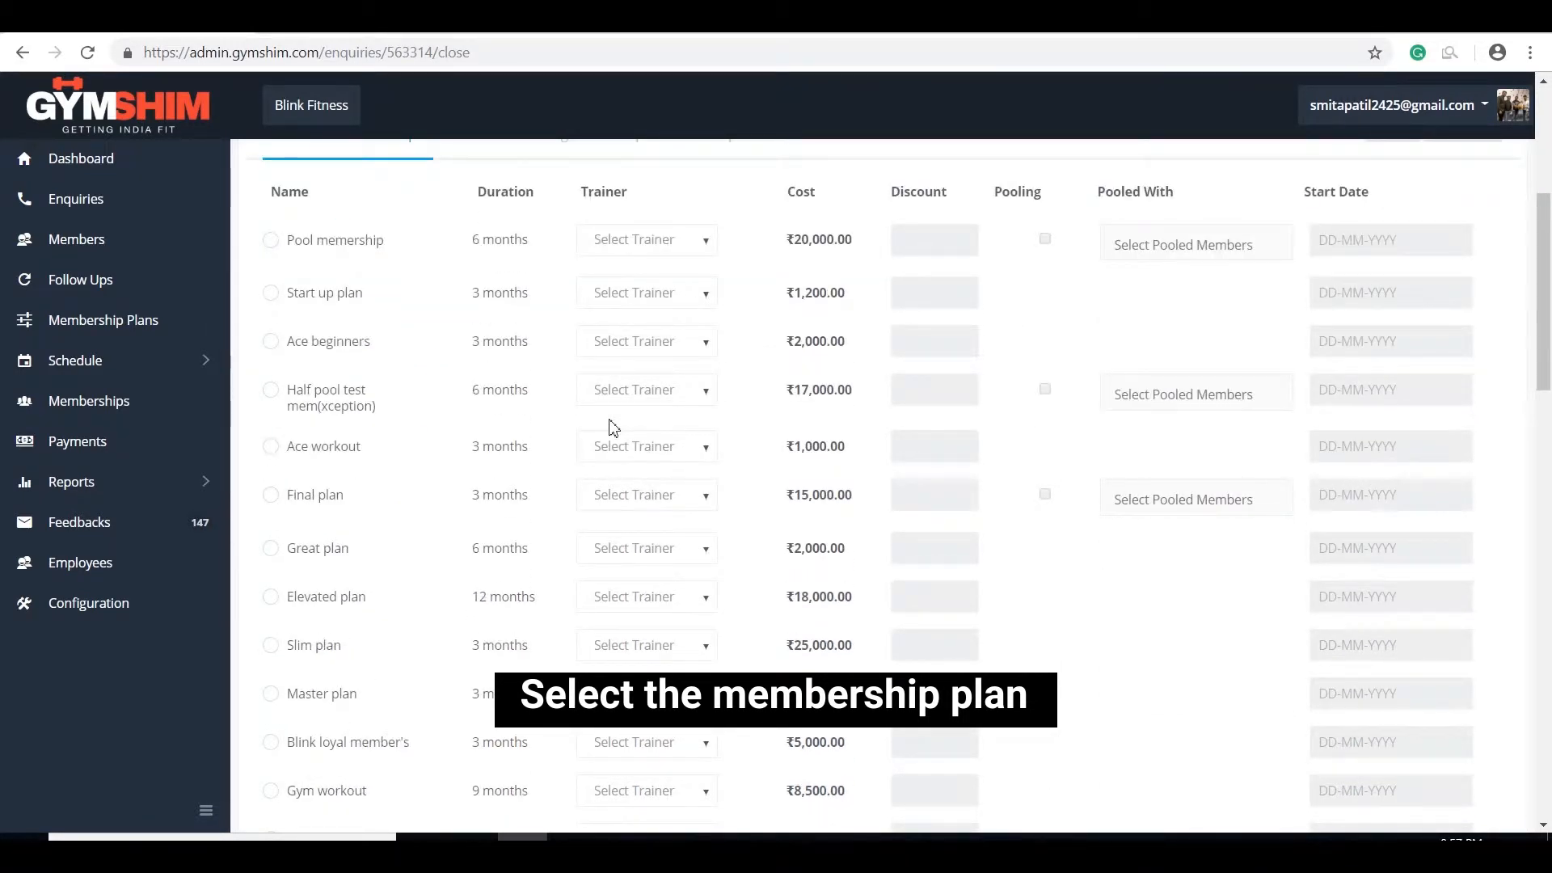
Step: Select the 3-month Final plan (₹15,000), assign the matching trainer, and set start date 30-10-2018
{"action": "left_click", "coordinate": [269, 497]}
{"action": "left_click", "coordinate": [631, 497]}
{"action": "type", "text": "vijay"}
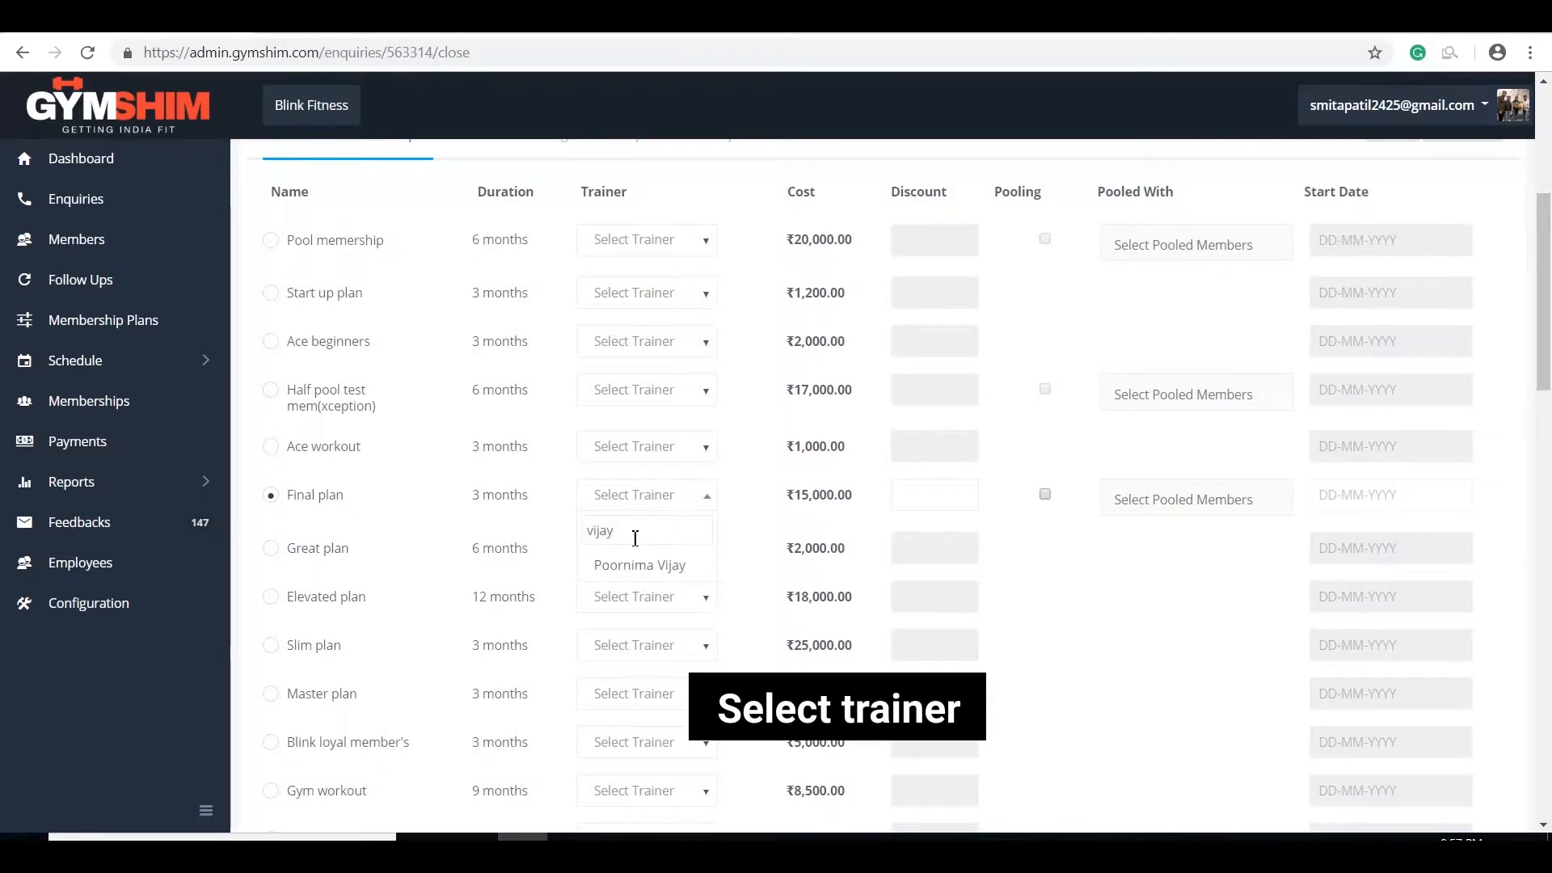
{"action": "left_click", "coordinate": [631, 566]}
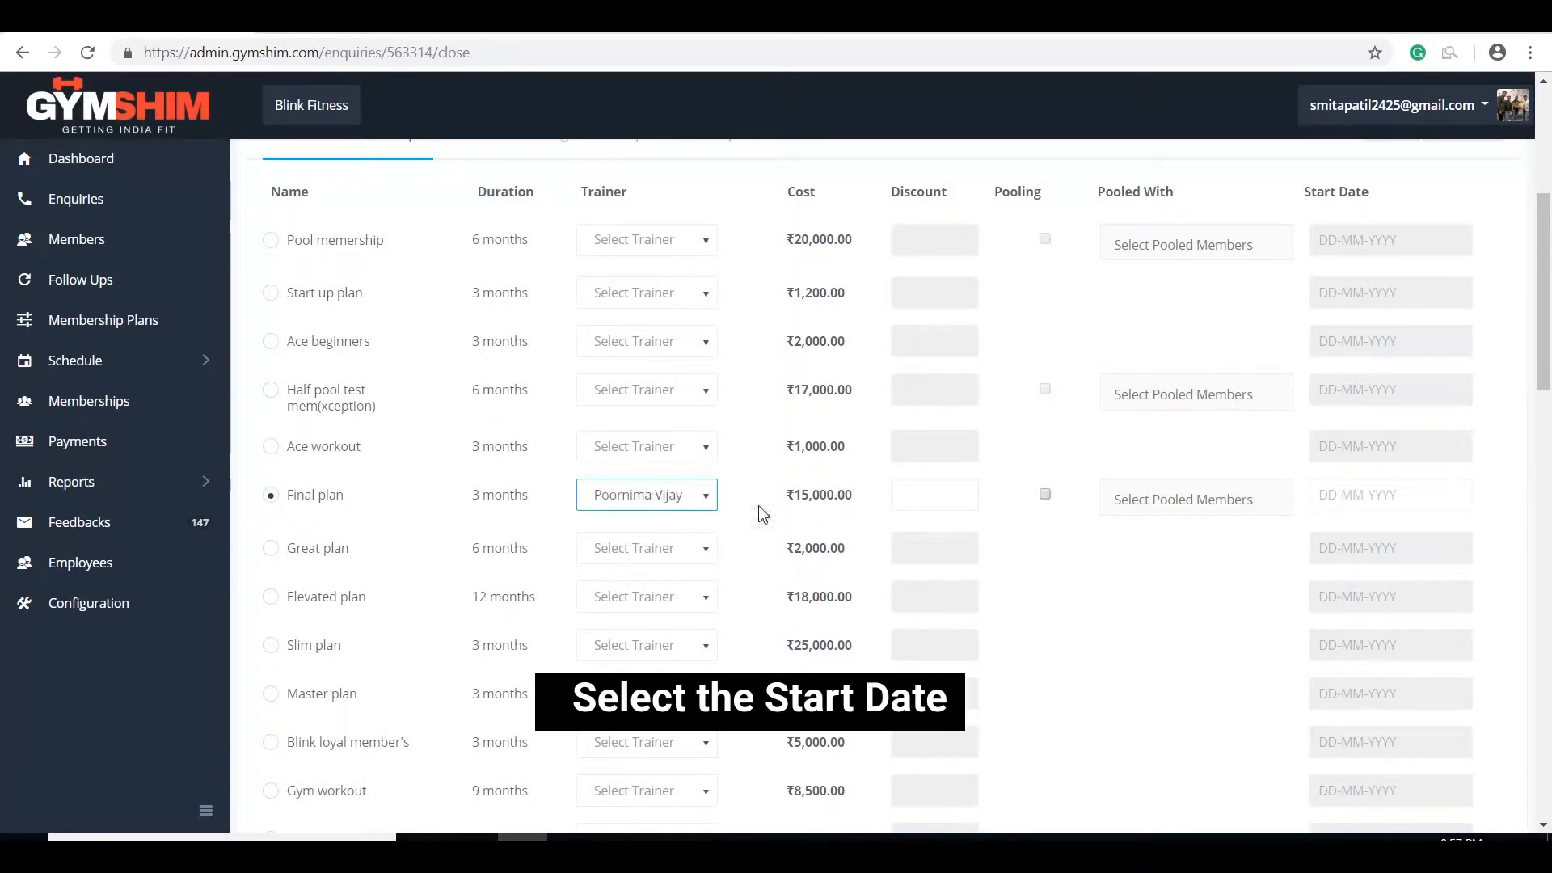
{"action": "left_click", "coordinate": [1348, 496]}
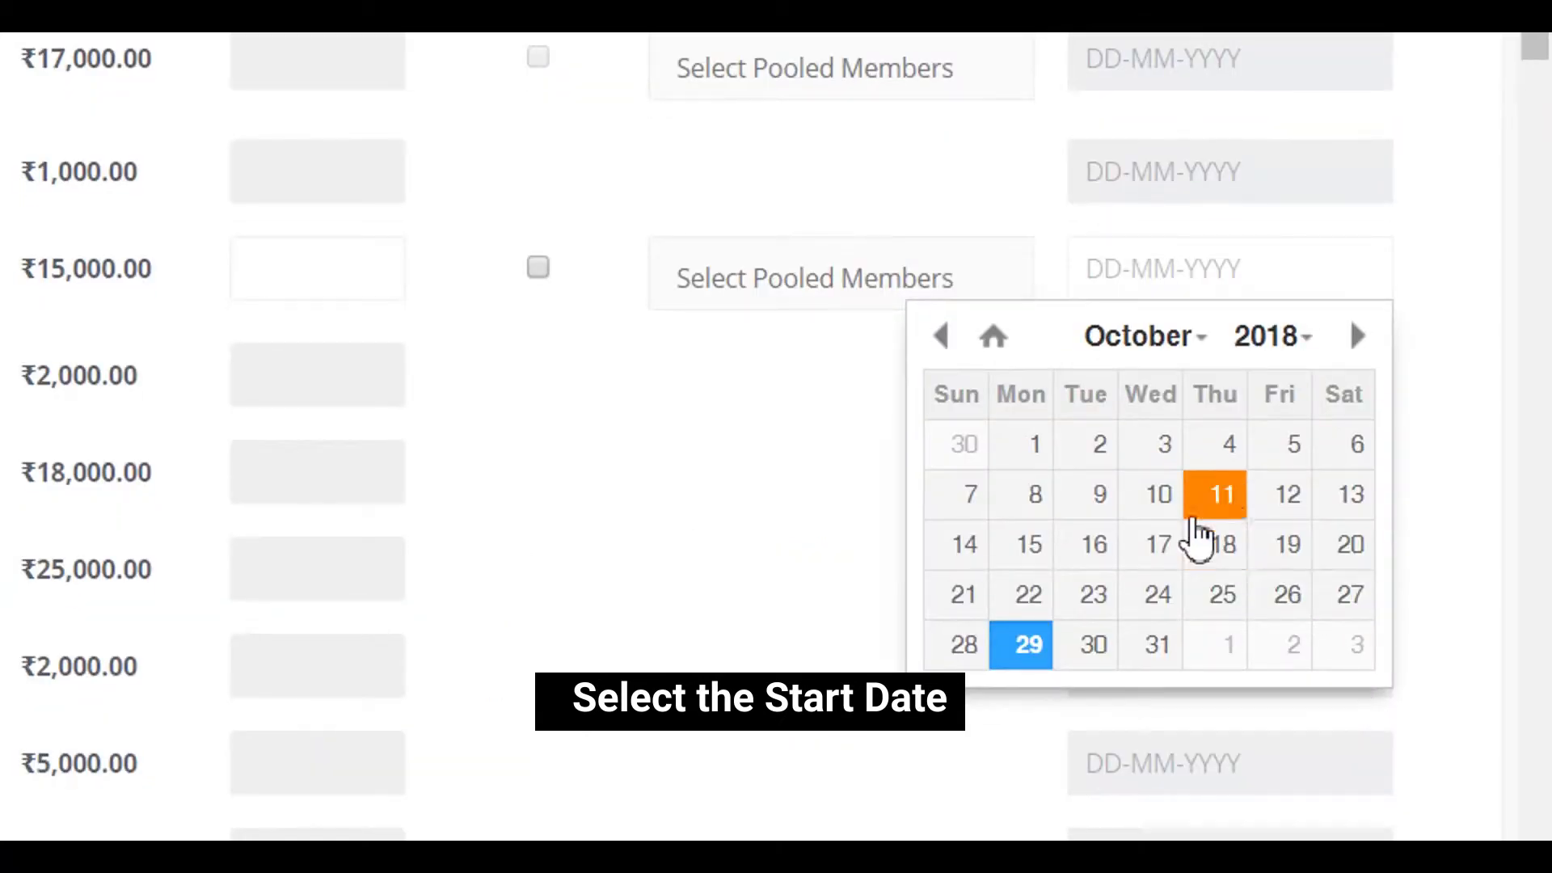
{"action": "left_click", "coordinate": [1095, 644]}
{"action": "scroll", "coordinate": [1116, 629], "scroll_direction": "down", "scroll_amount": 10}
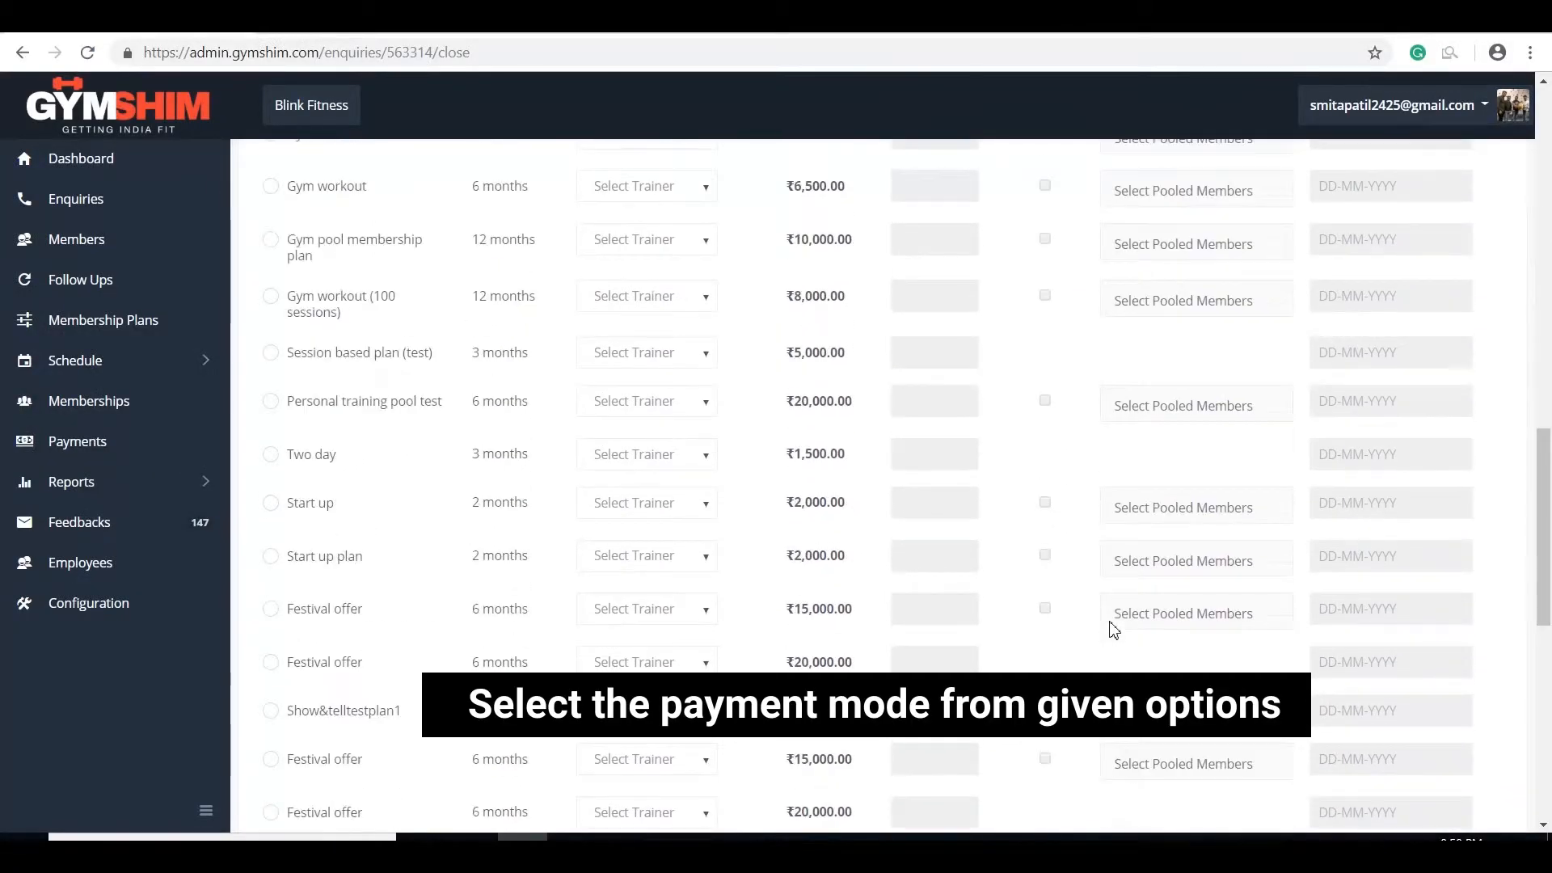
{"action": "scroll", "coordinate": [1114, 630], "scroll_direction": "down", "scroll_amount": 5}
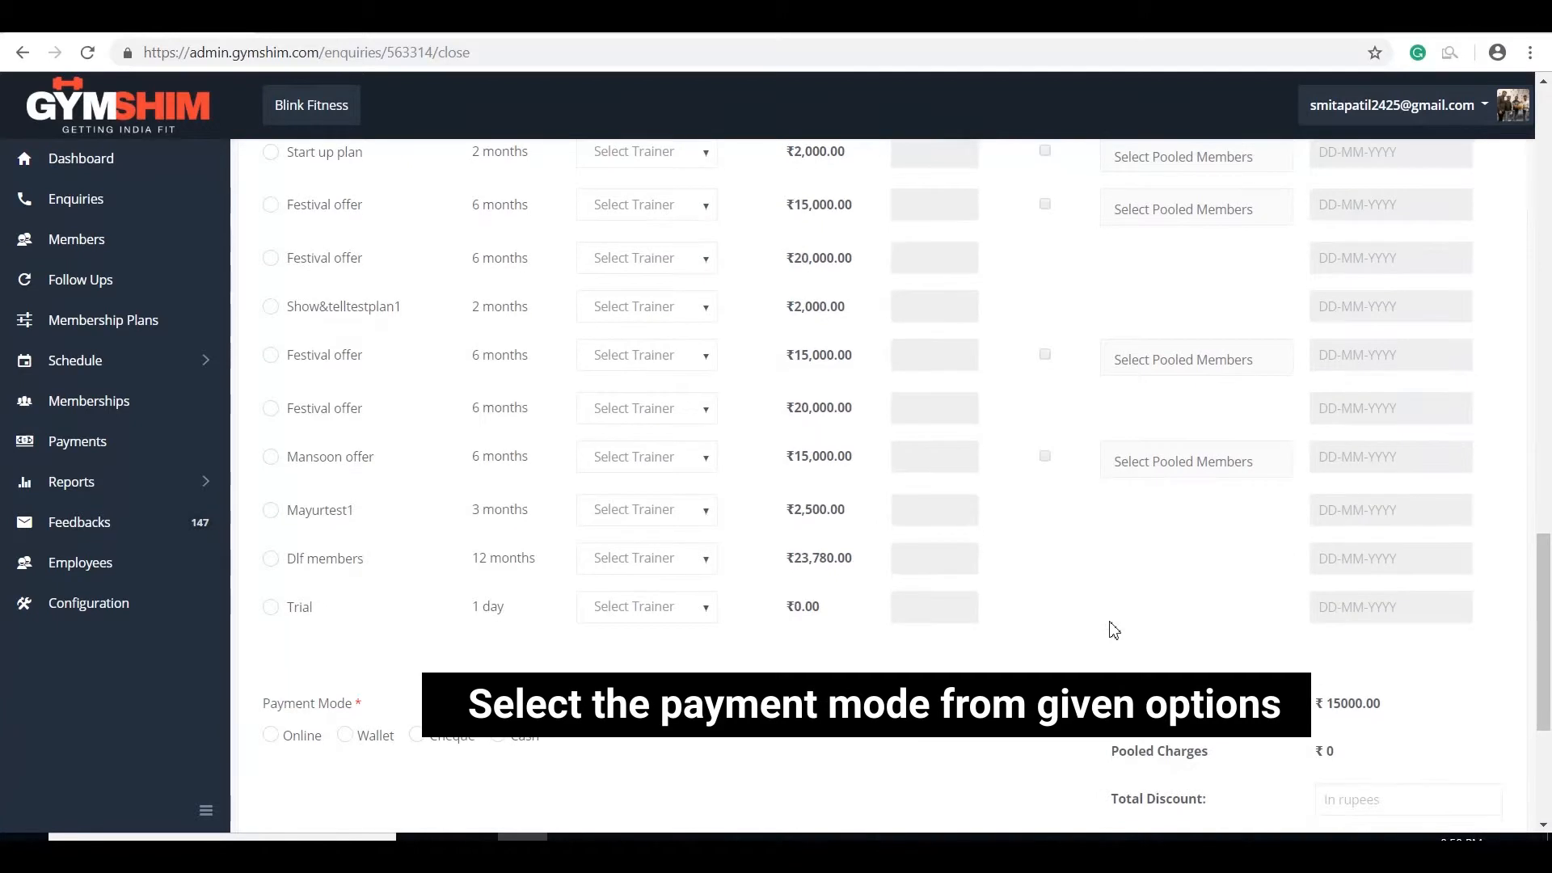
Step: Try the Online, Wallet and Cheque payment modes without choosing options, then settle on Cash
{"action": "left_click", "coordinate": [273, 735]}
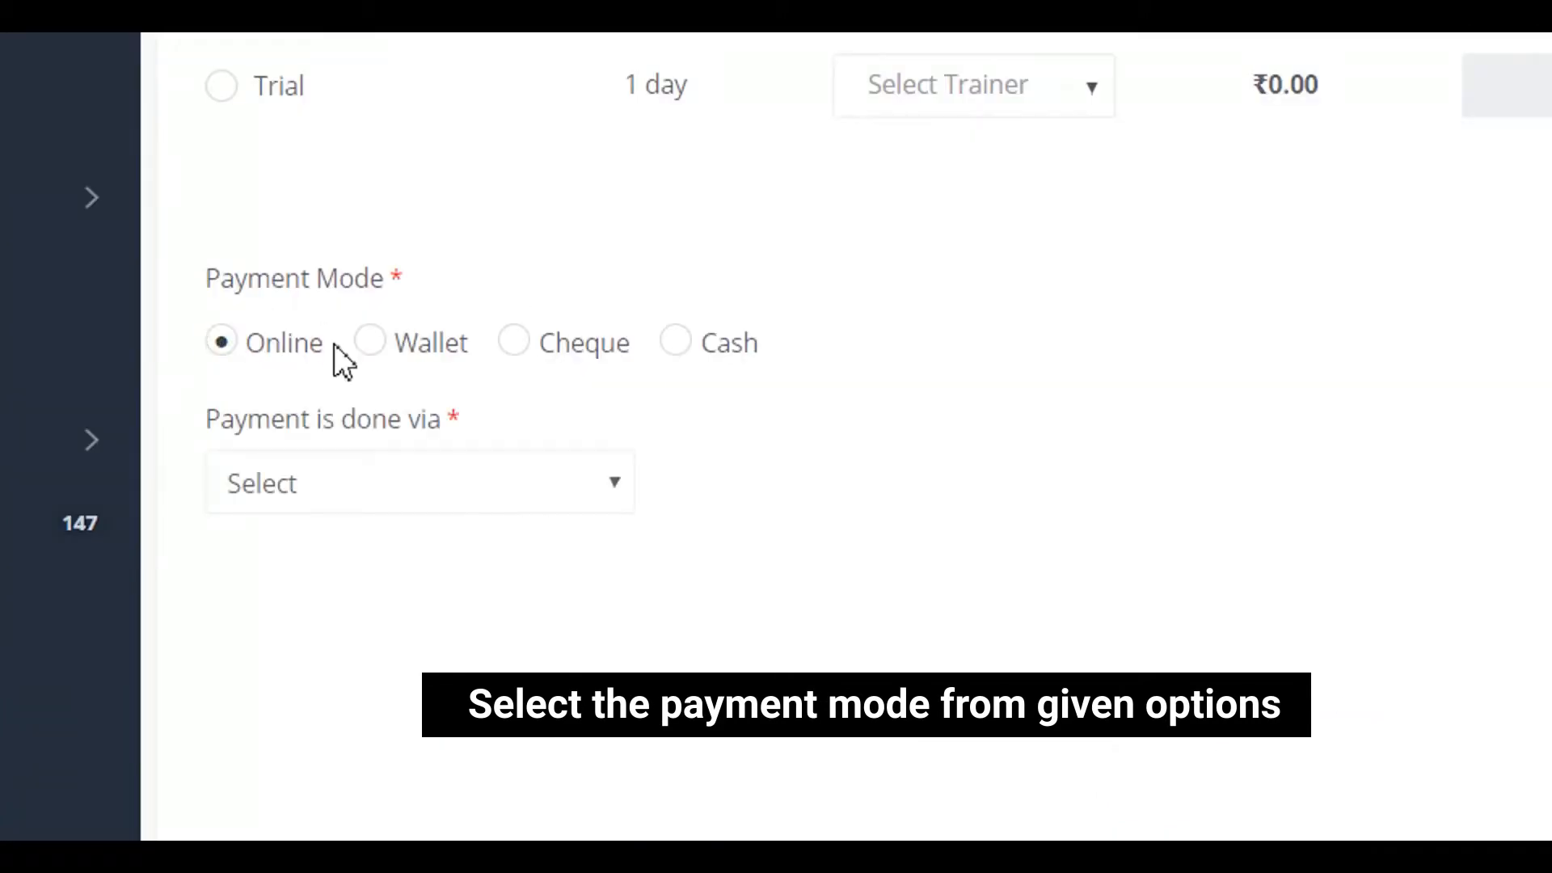
{"action": "left_click", "coordinate": [515, 472]}
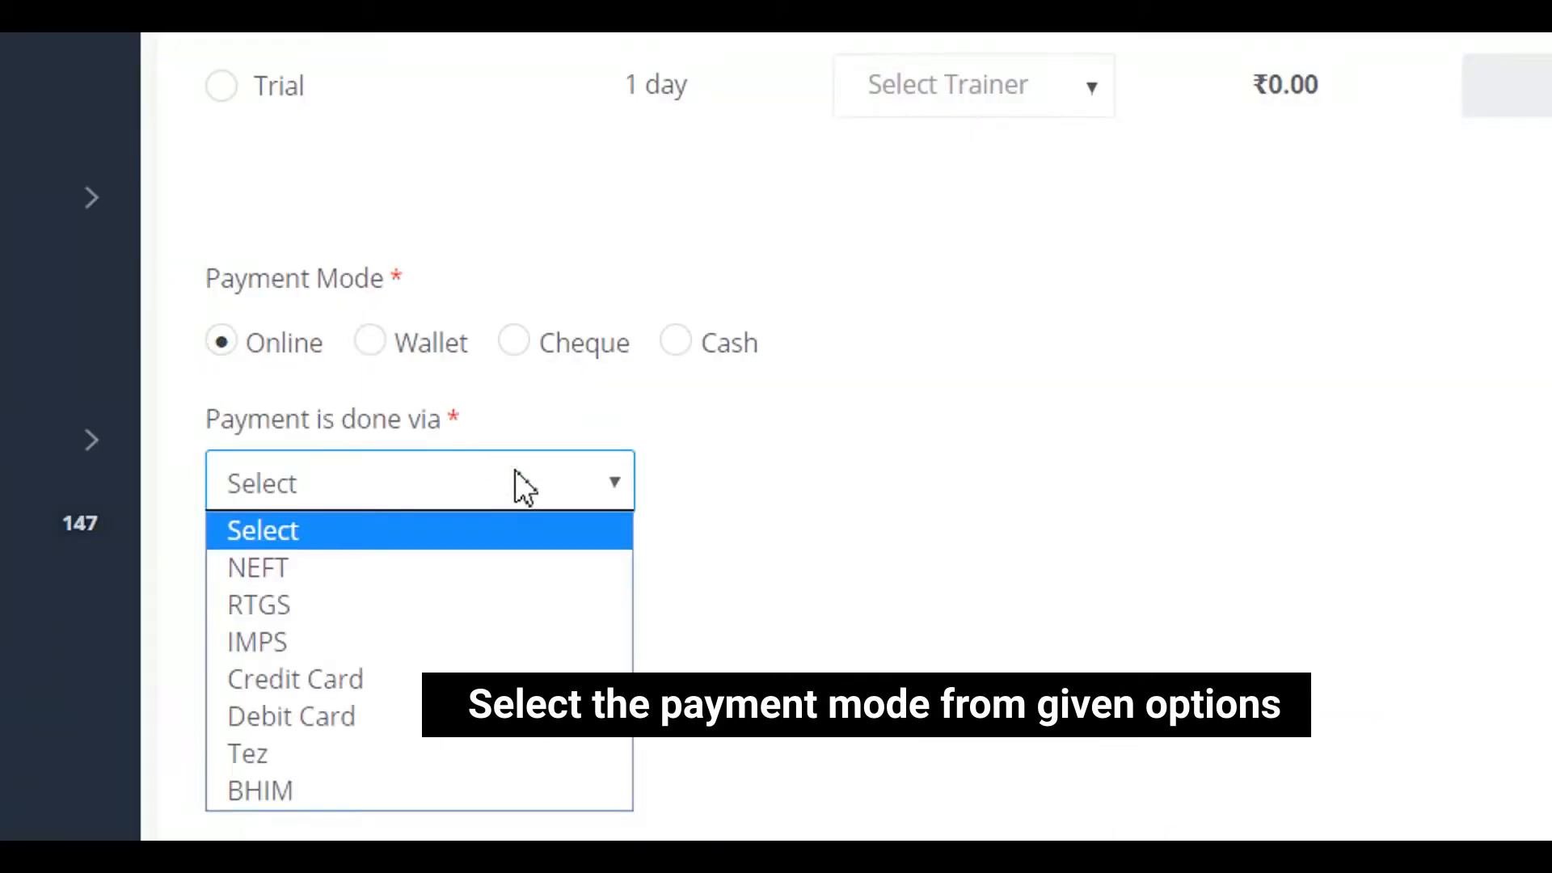
{"action": "left_click", "coordinate": [513, 473]}
{"action": "left_click", "coordinate": [374, 343]}
{"action": "left_click", "coordinate": [443, 459]}
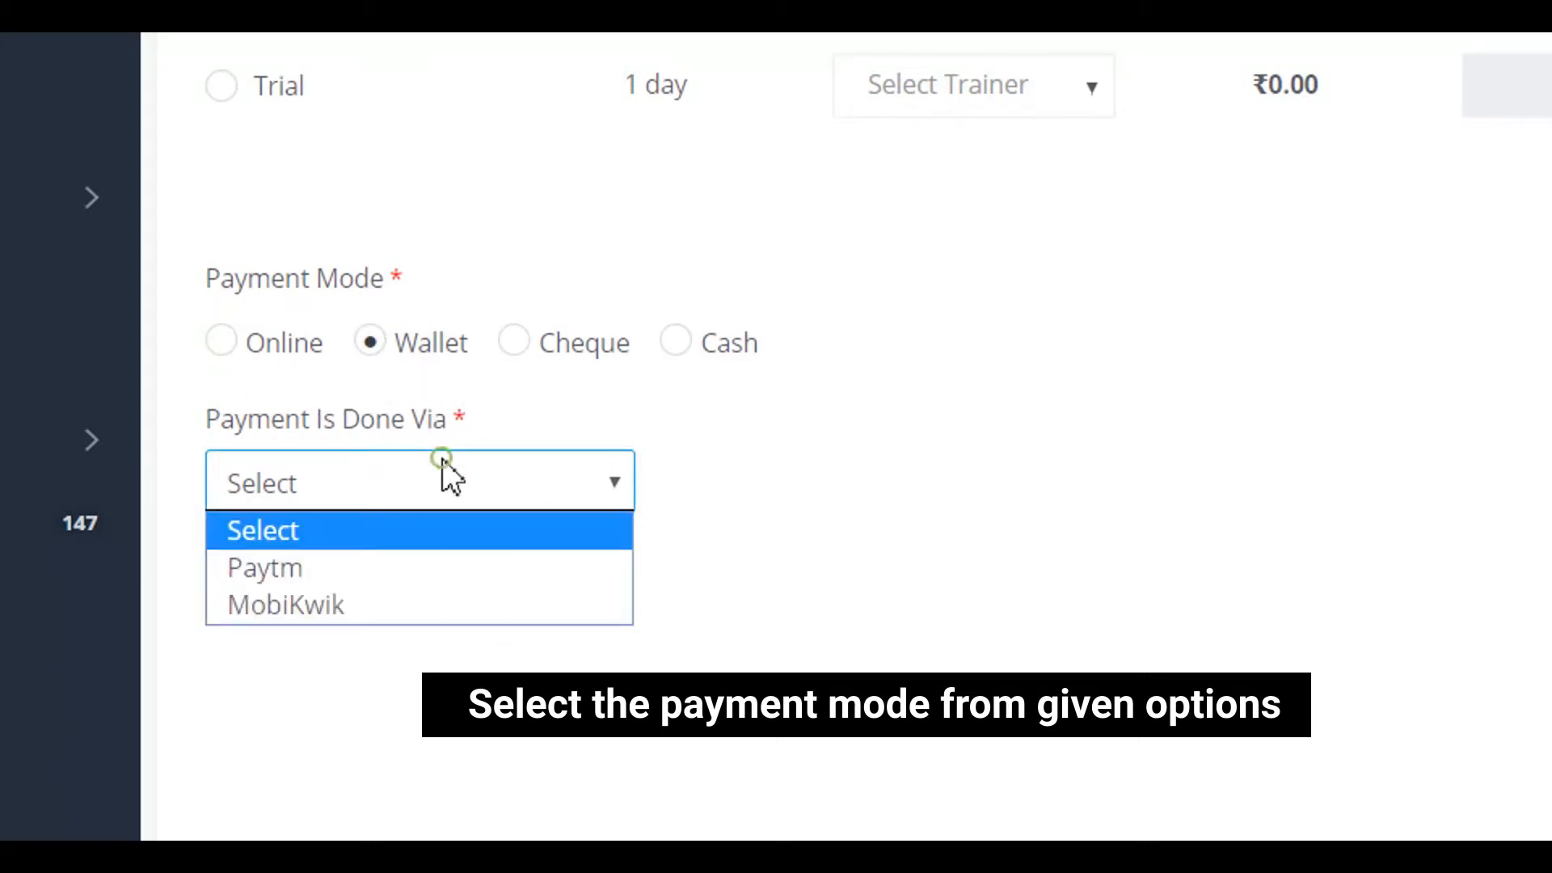
{"action": "left_click", "coordinate": [443, 459]}
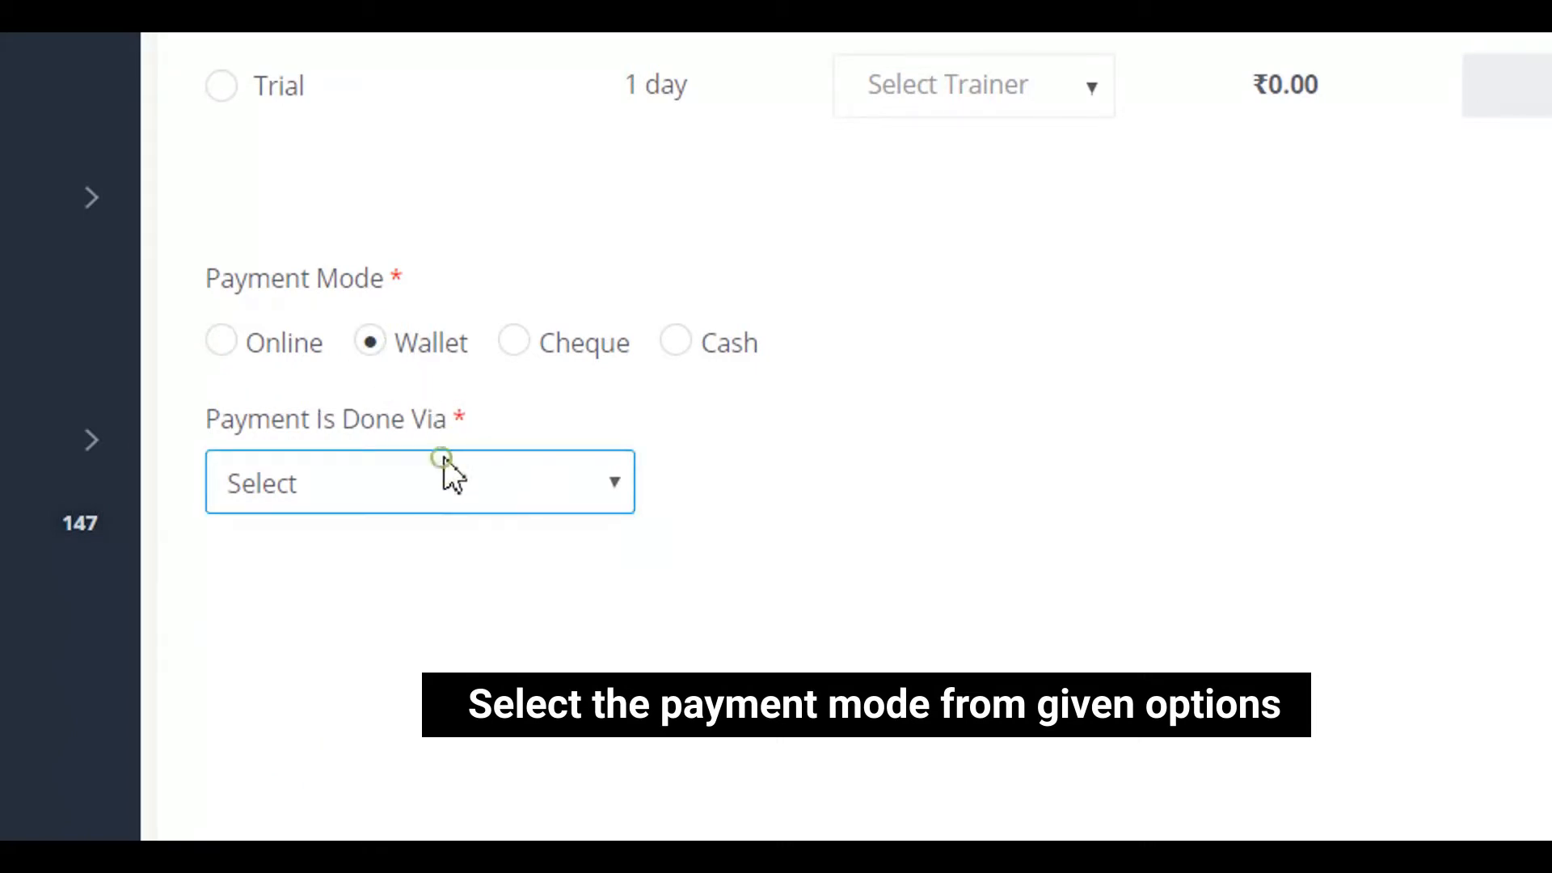
{"action": "left_click", "coordinate": [511, 346]}
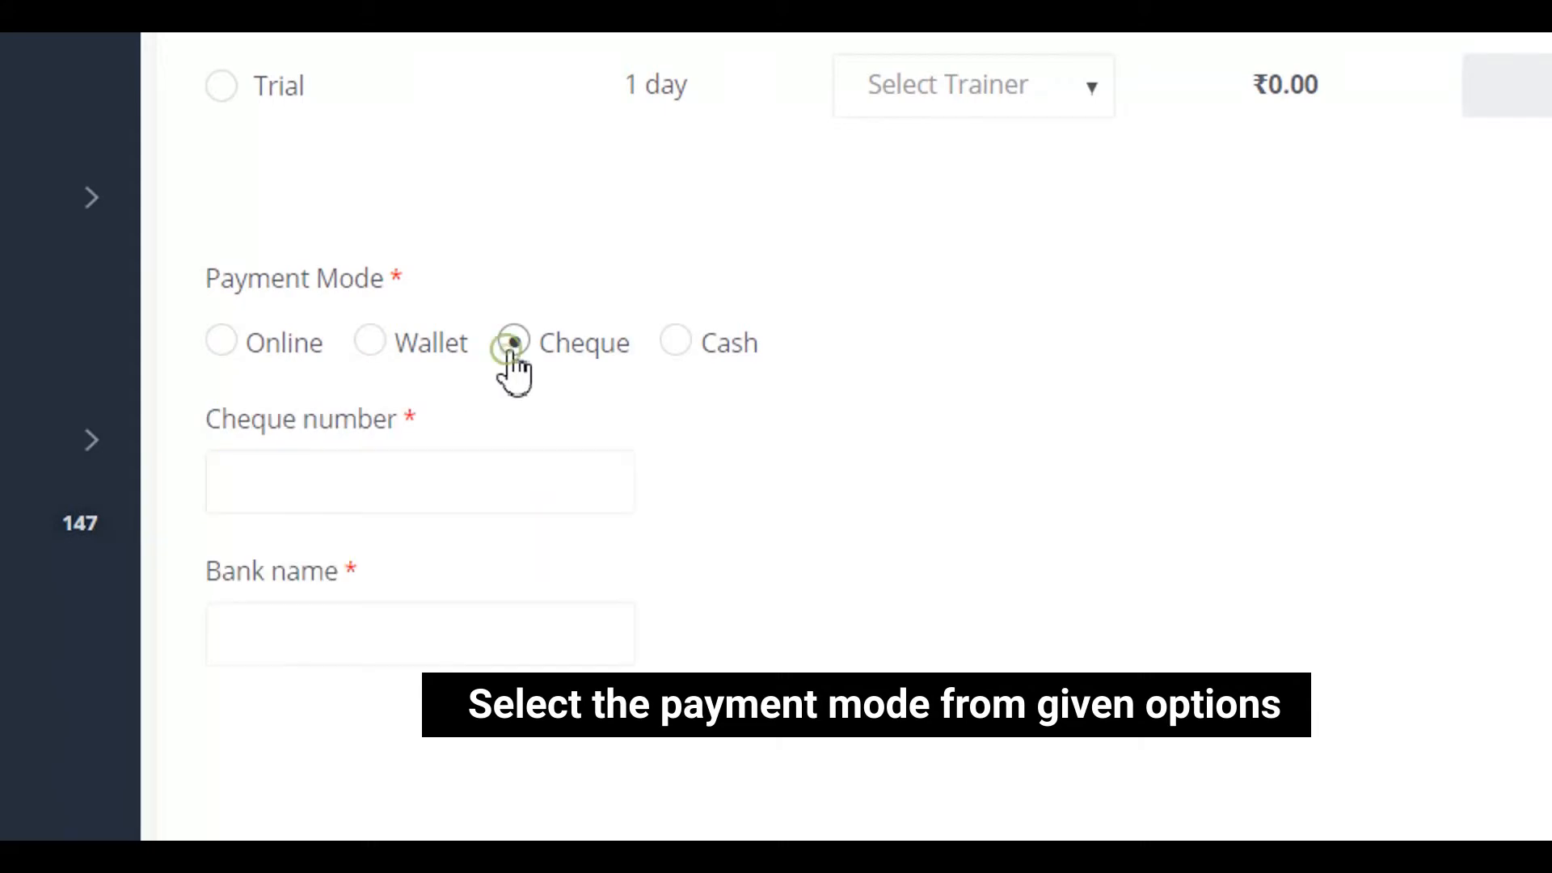
{"action": "left_click", "coordinate": [671, 355]}
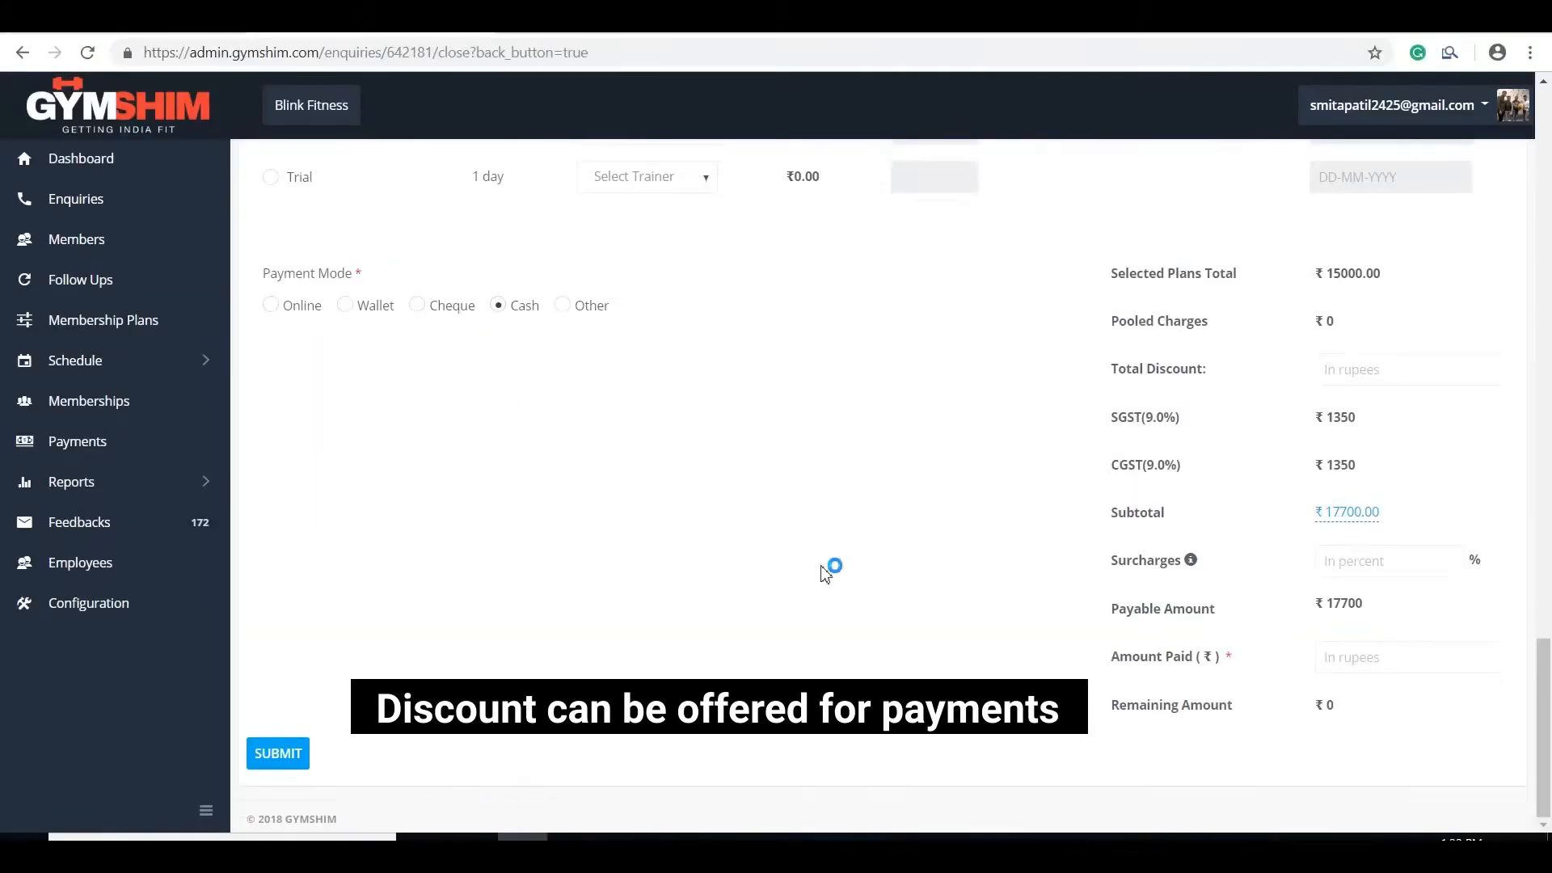
Step: Try entering 150, then 15, as the total discount, then leave the field
{"action": "left_click", "coordinate": [1351, 368]}
{"action": "type", "text": "1500"}
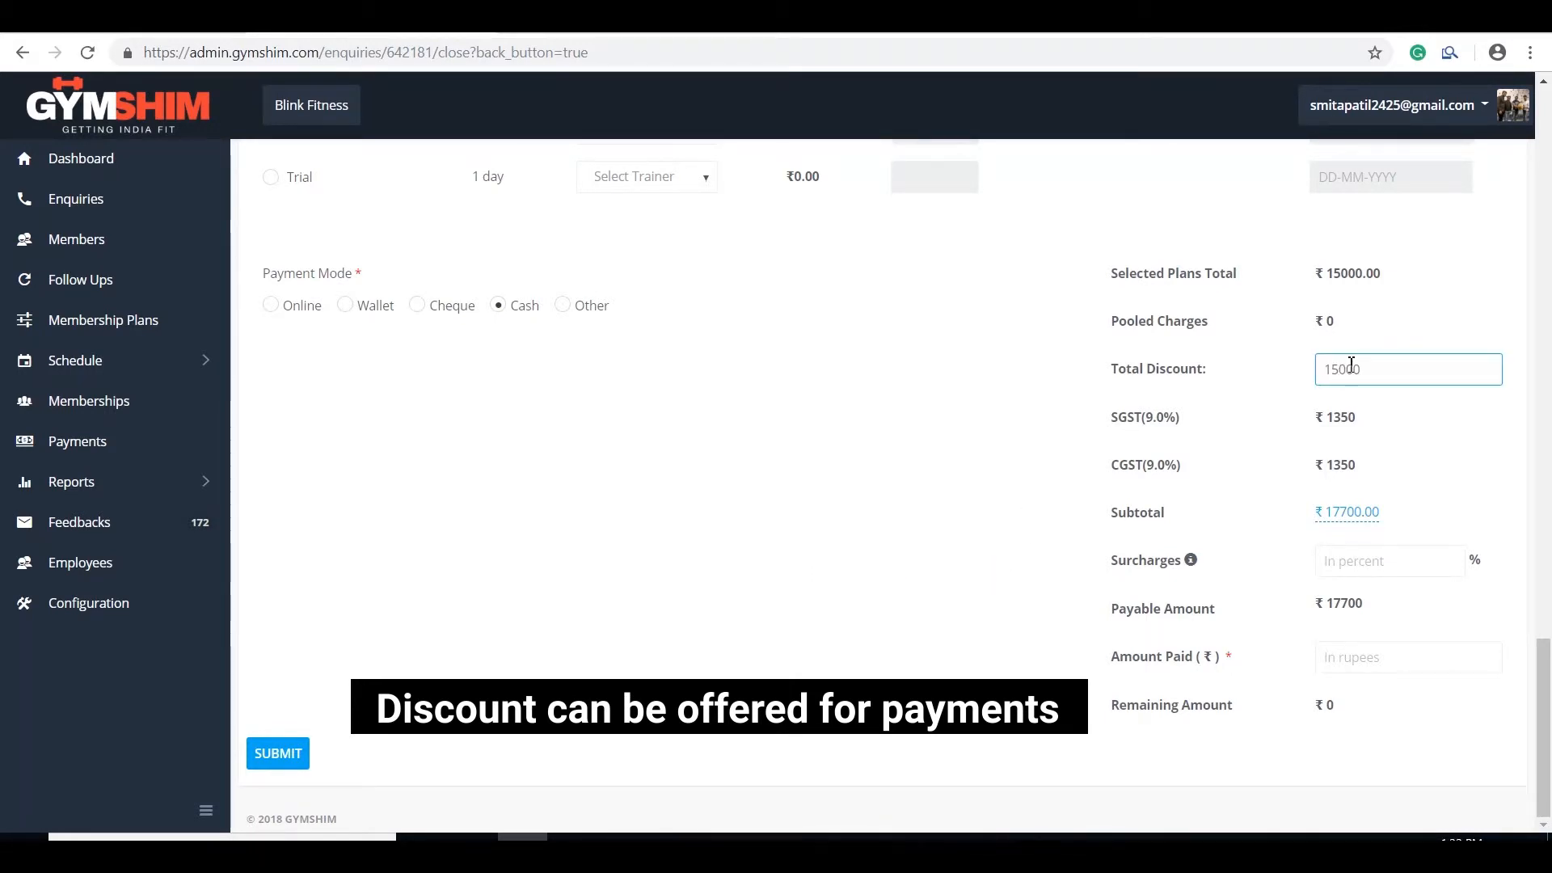
{"action": "key", "text": "BackSpace"}
{"action": "double_click", "coordinate": [1351, 365]}
{"action": "left_click", "coordinate": [1461, 438]}
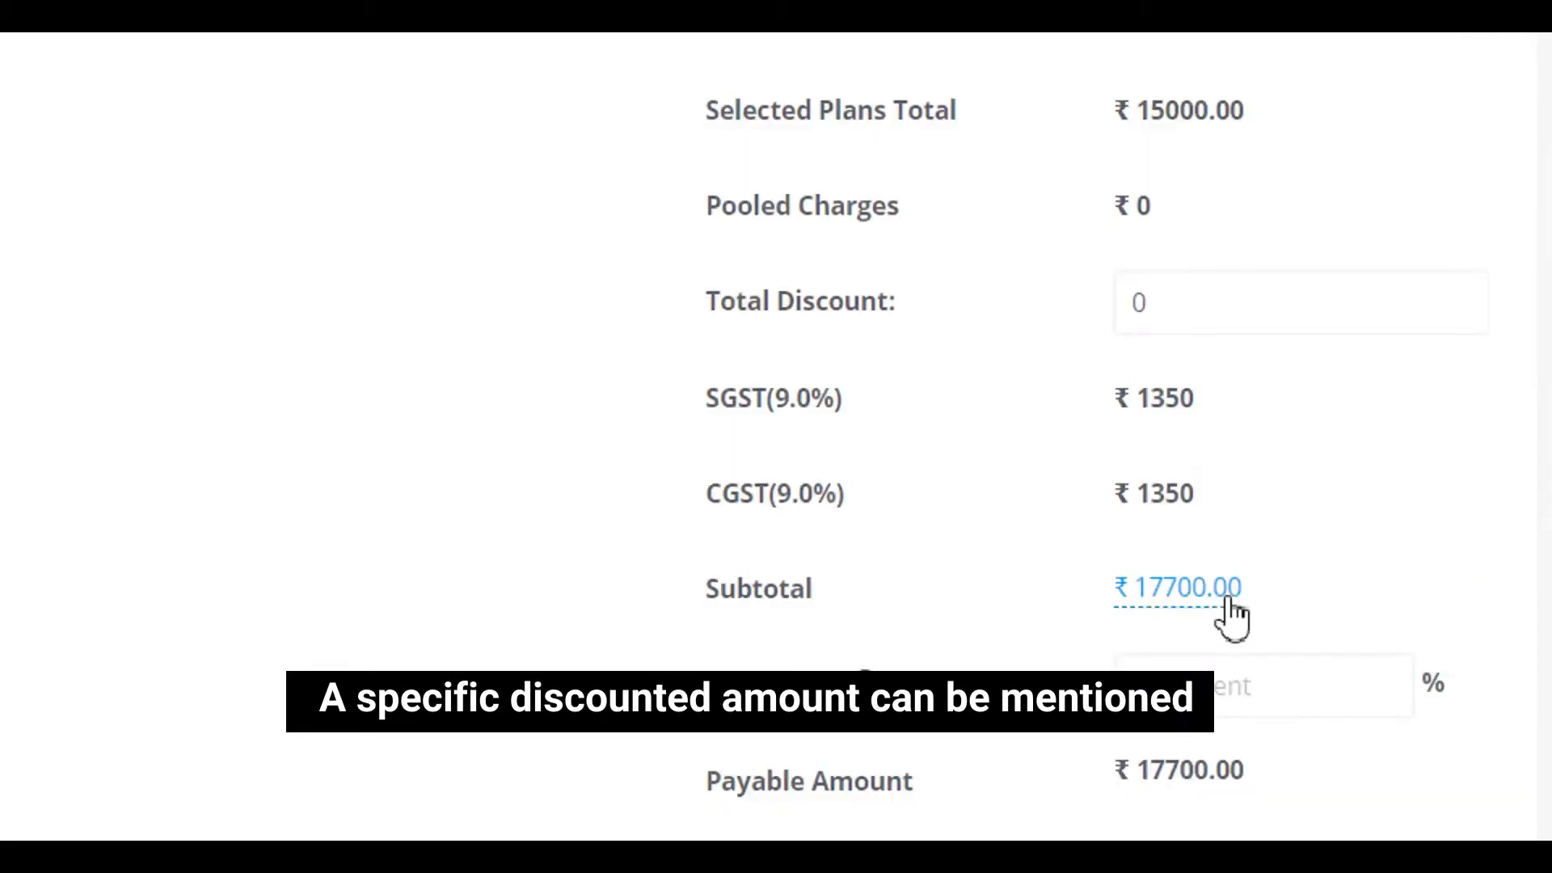
Step: Override the subtotal from 17700.00 to 16000, yielding a 1440.68 discount and ₹16,000 payable
{"action": "left_click", "coordinate": [1230, 614]}
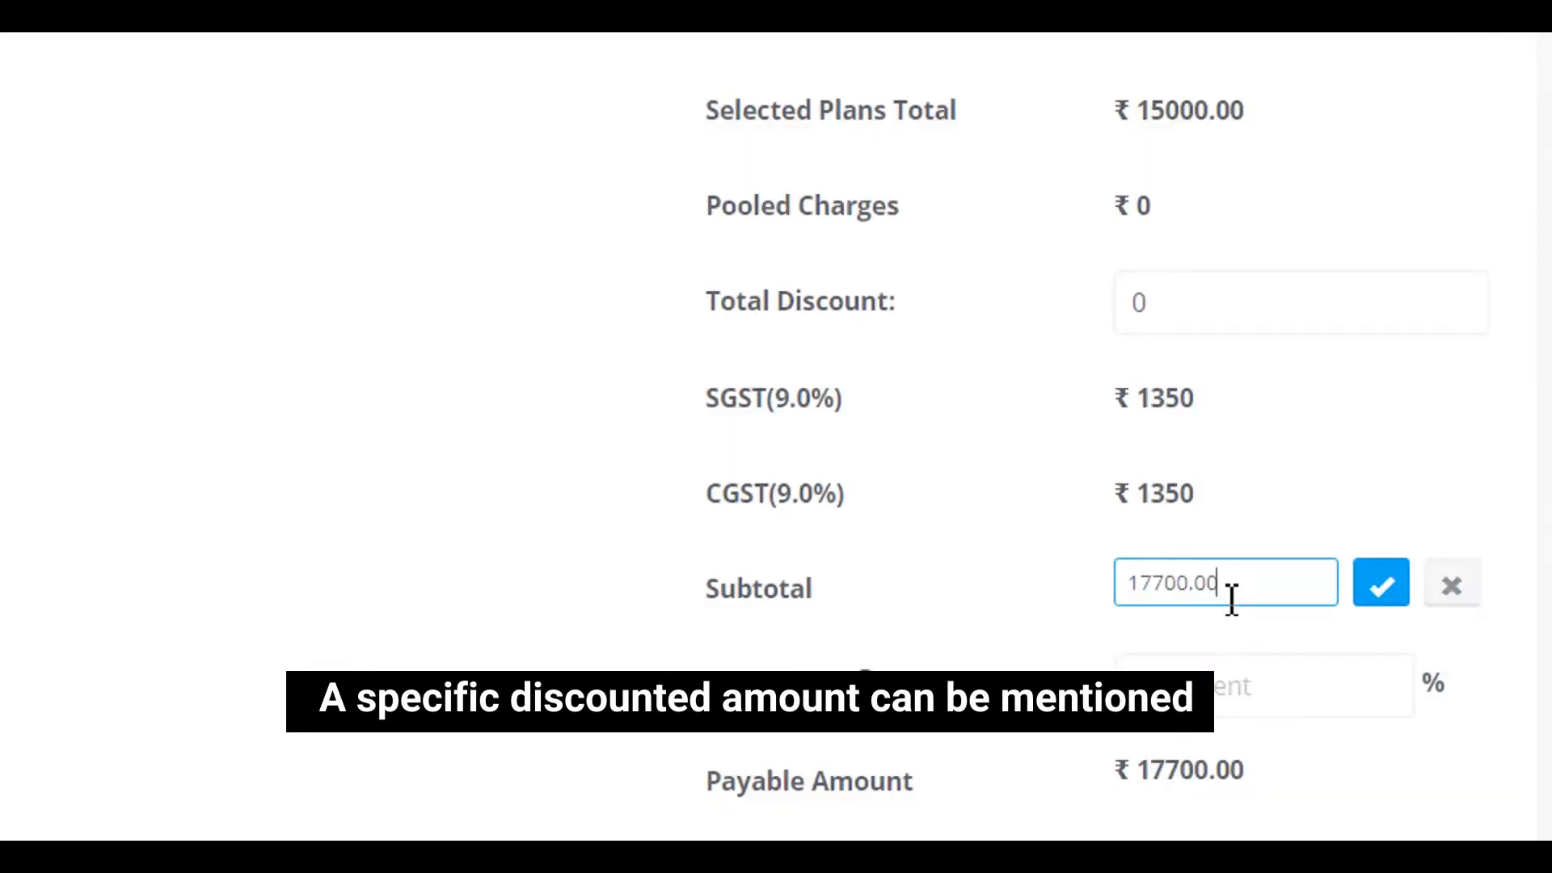
{"action": "left_click_drag", "start_coordinate": [1205, 598], "coordinate": [1135, 600]}
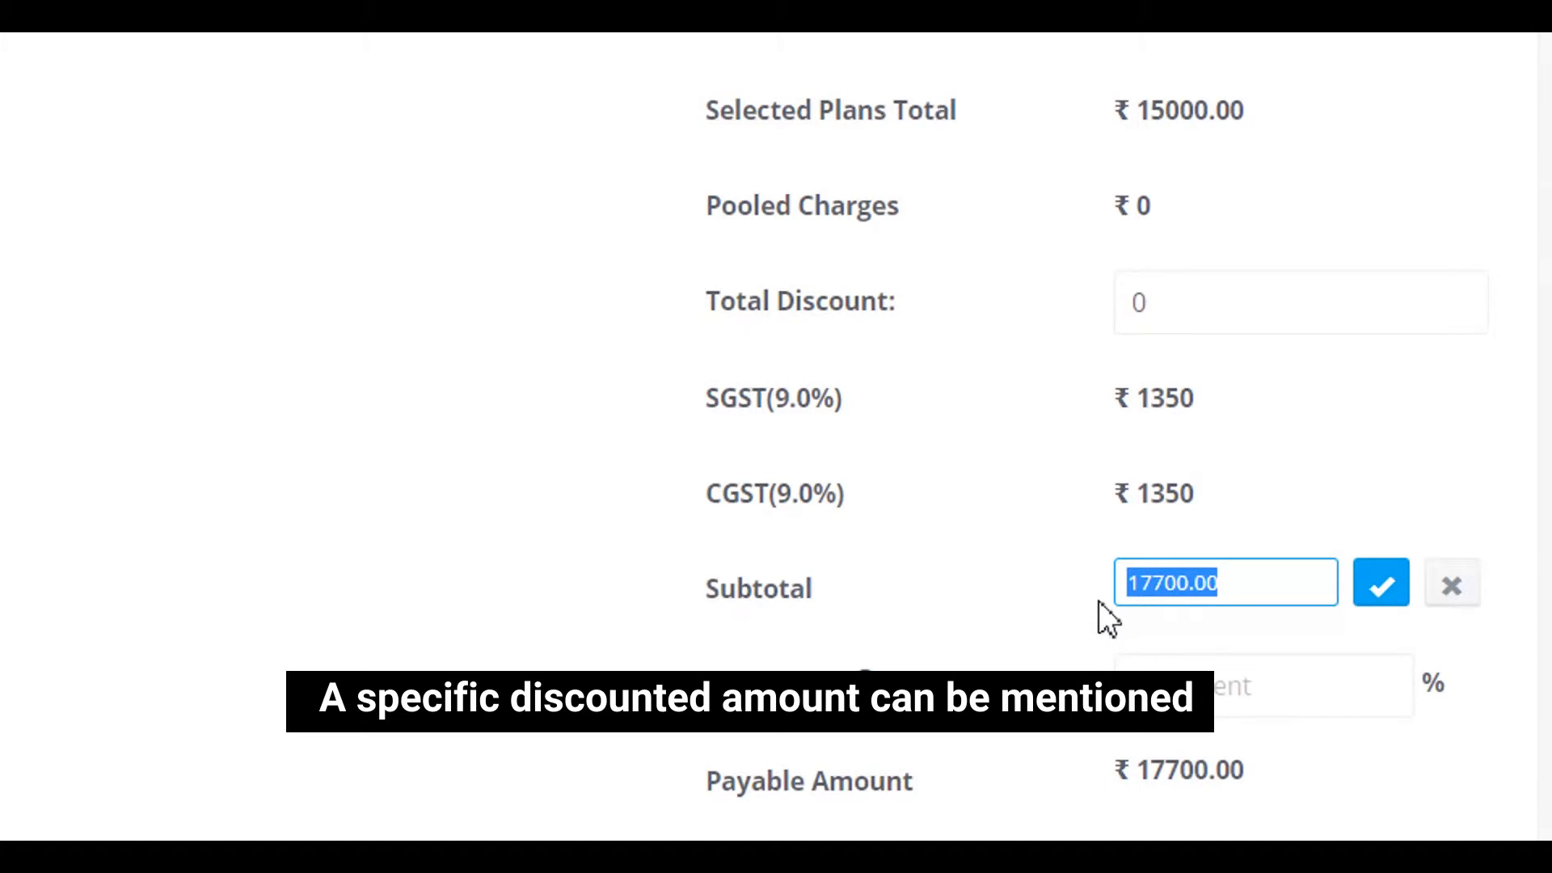
{"action": "type", "text": "16000"}
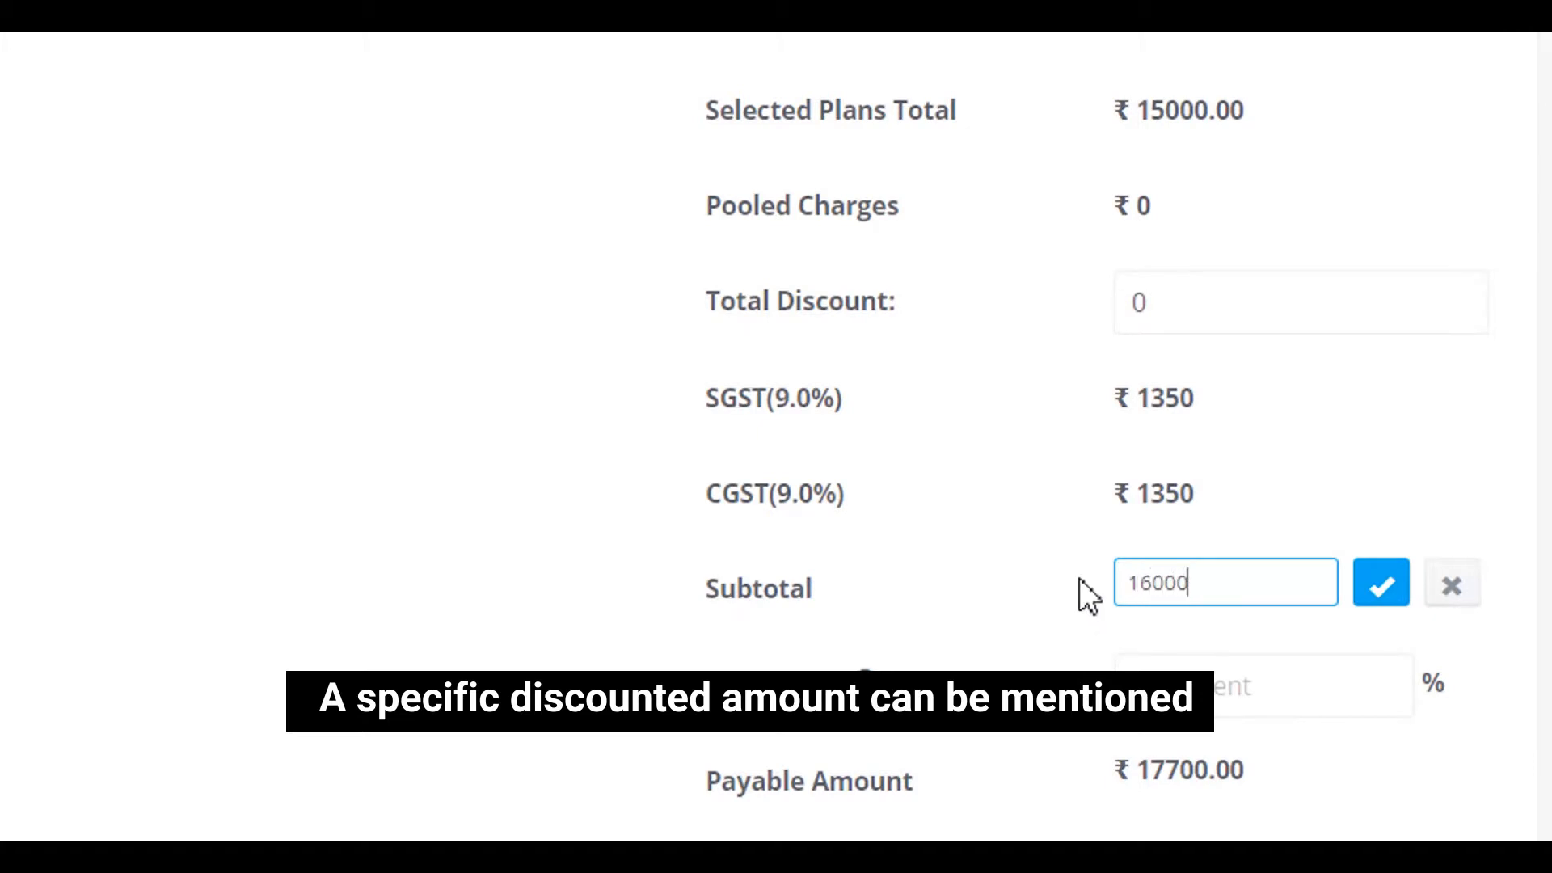
{"action": "left_click", "coordinate": [1382, 585]}
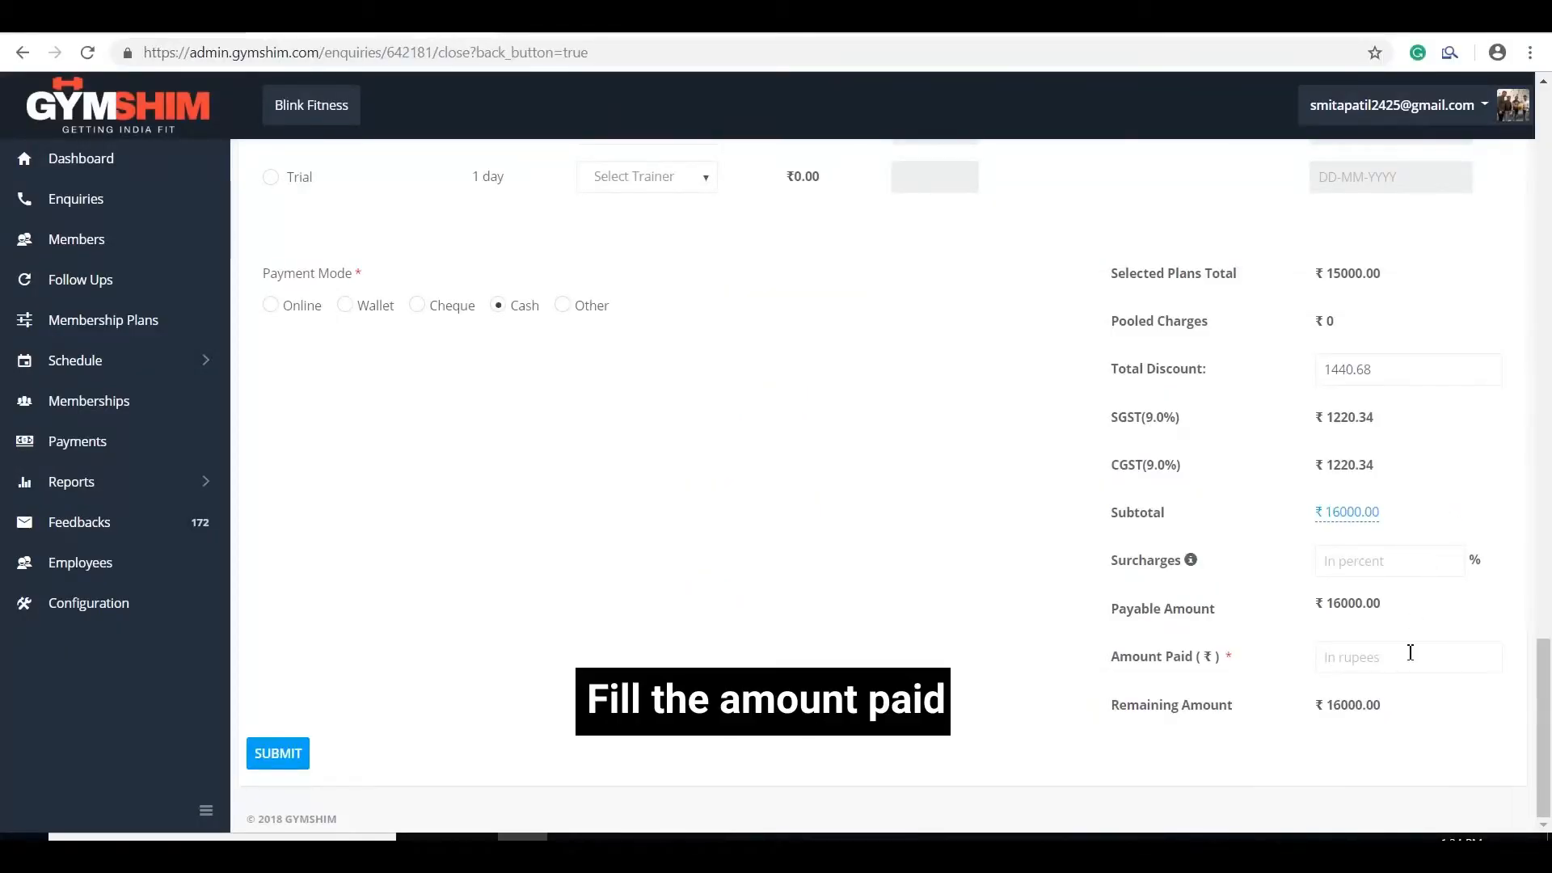
Step: Enter ₹16,000 as amount paid so nothing remains, and submit to generate the bill
{"action": "left_click", "coordinate": [1350, 669]}
{"action": "type", "text": "16000"}
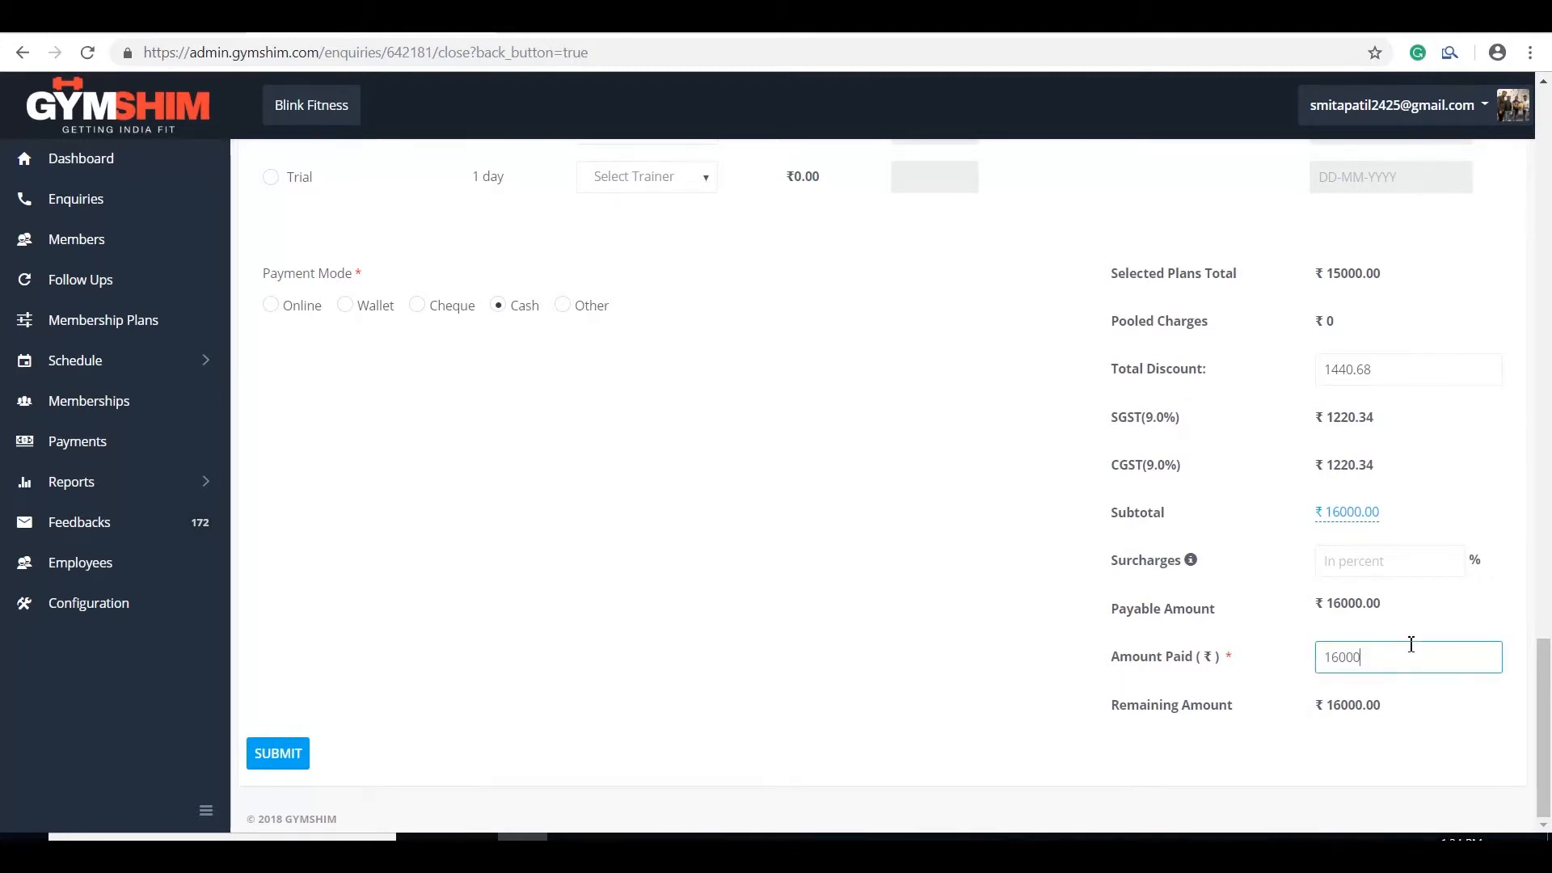
{"action": "left_click", "coordinate": [1021, 633]}
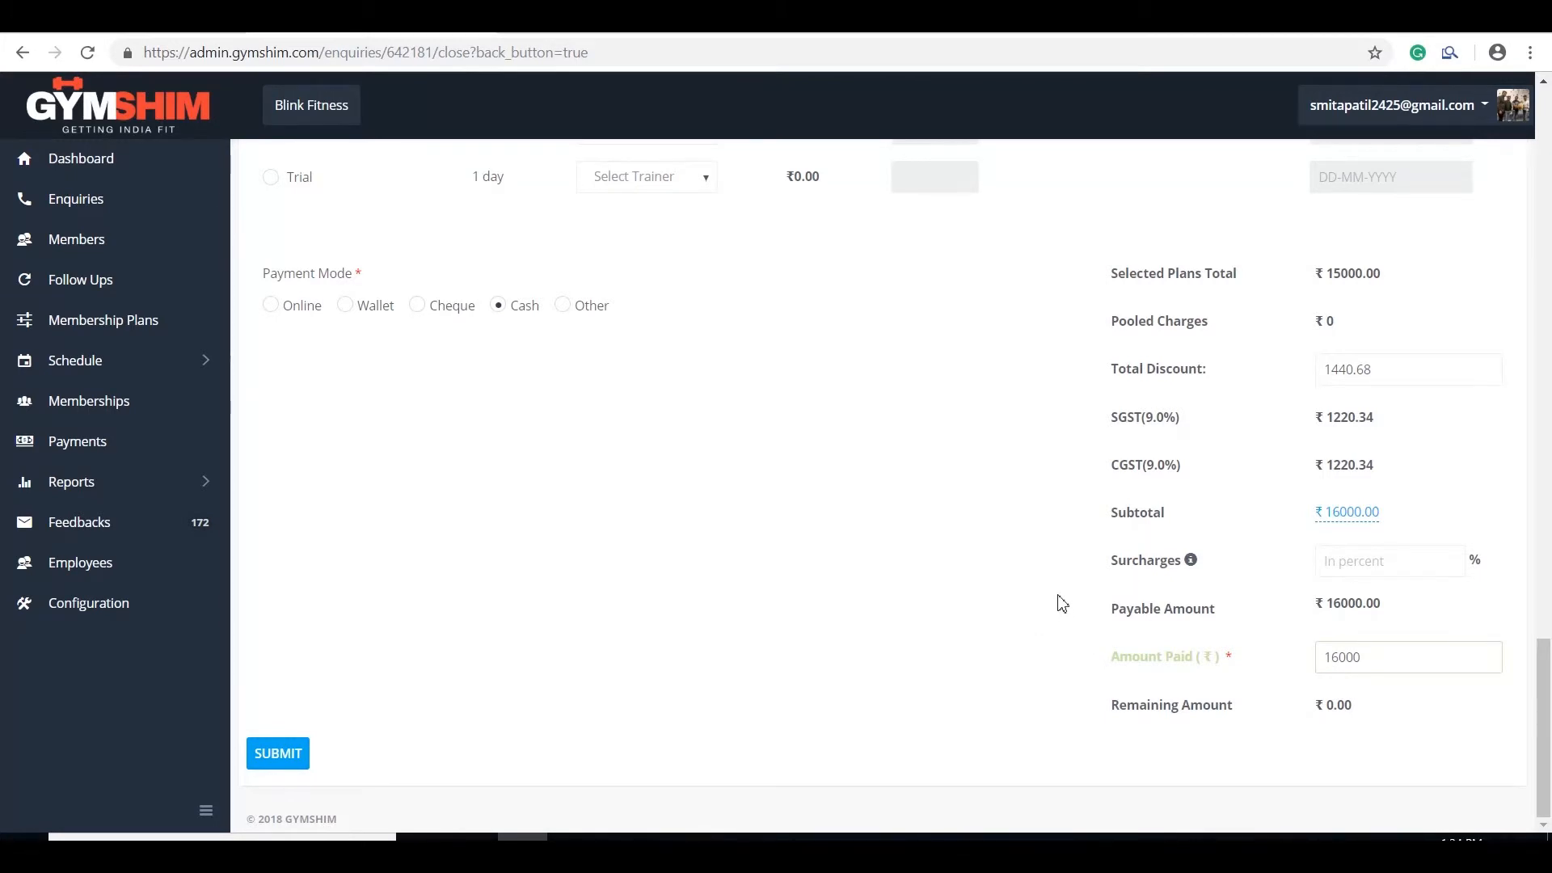
{"action": "left_click", "coordinate": [300, 753]}
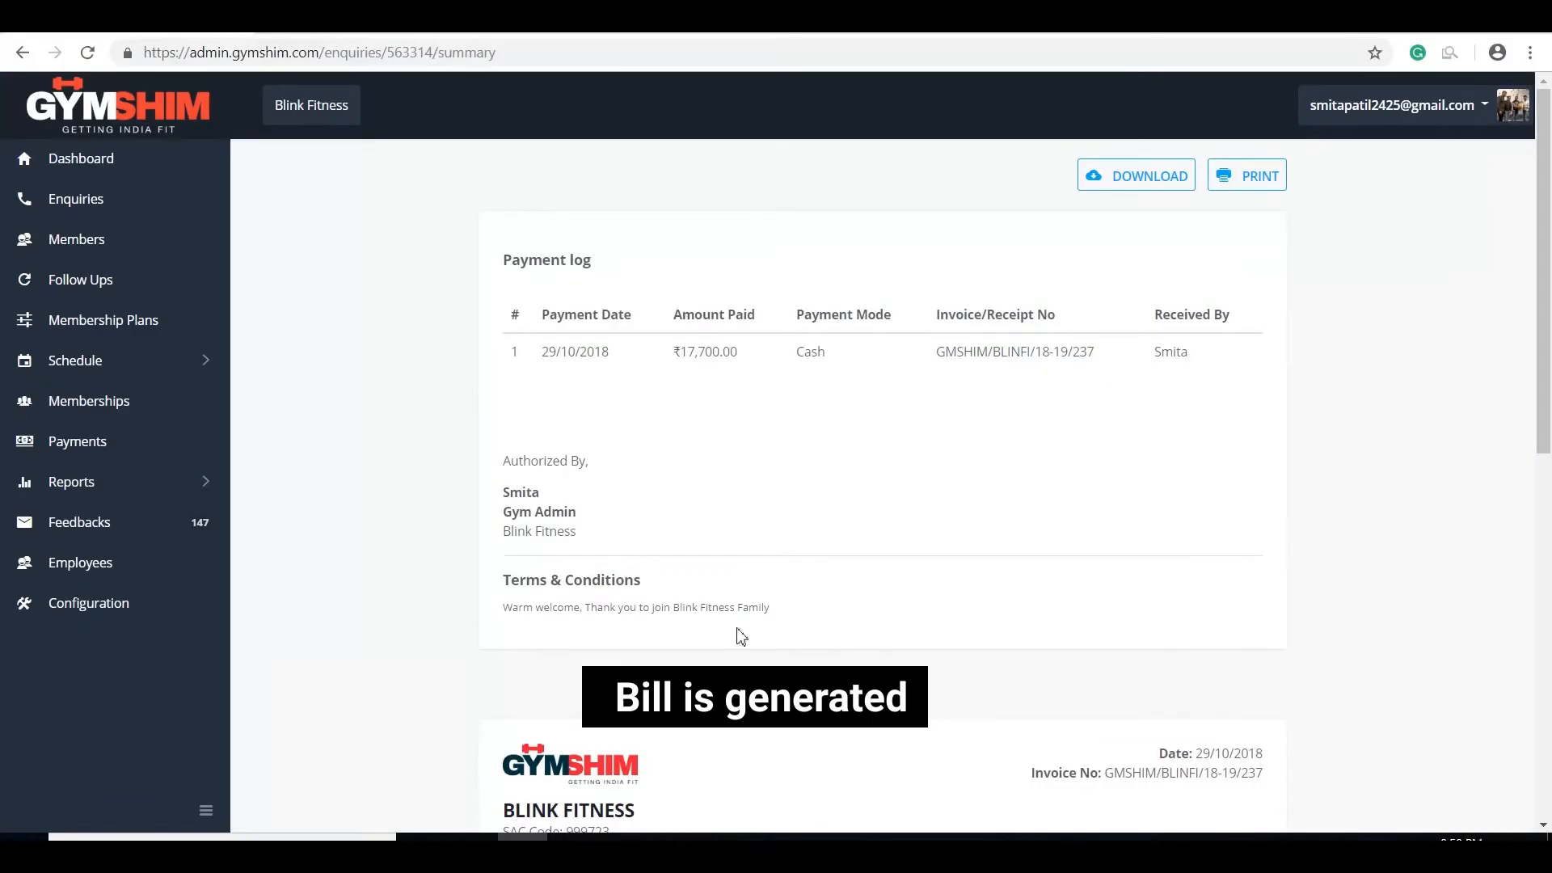
{"action": "scroll", "coordinate": [1009, 407], "scroll_direction": "down", "scroll_amount": 10}
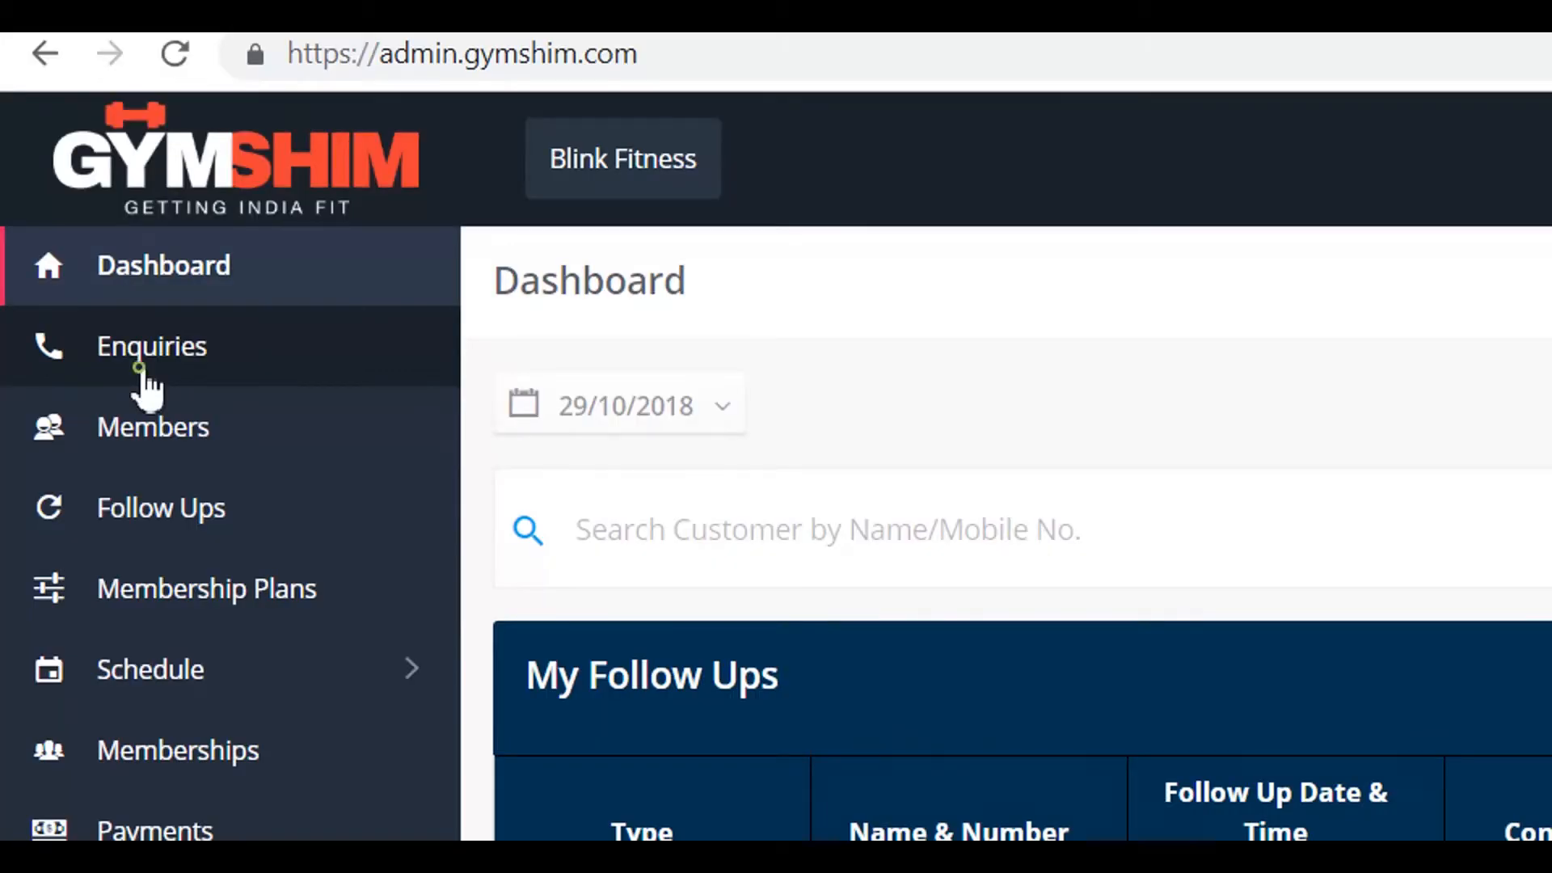
Step: Find the client's enquiry in the Enquiries list by name and close it, confirming with OK
{"action": "left_click", "coordinate": [139, 365]}
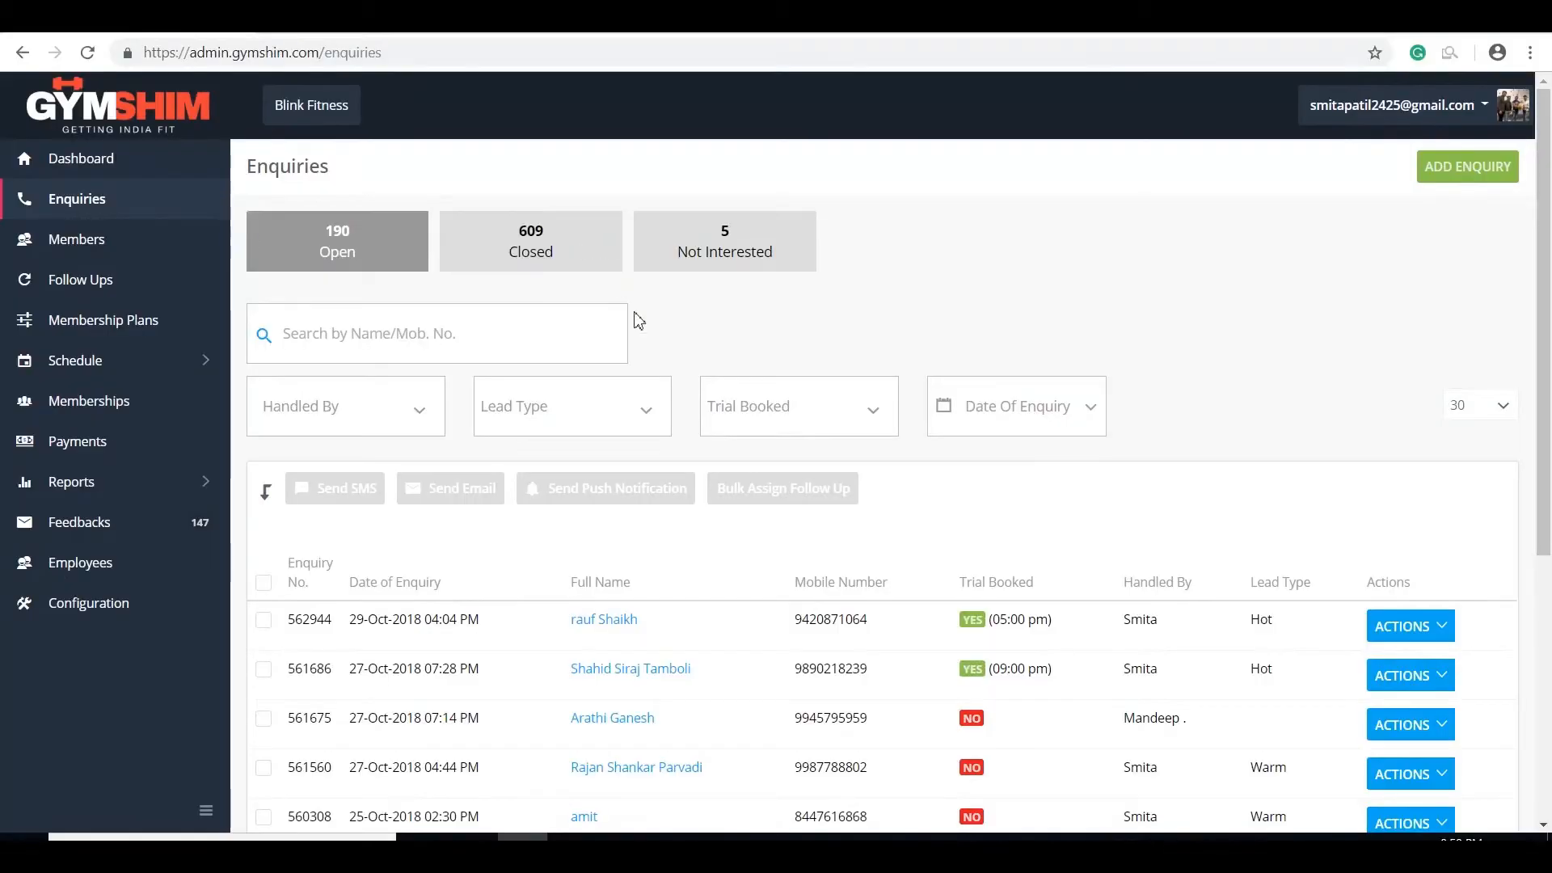
{"action": "left_click", "coordinate": [571, 329]}
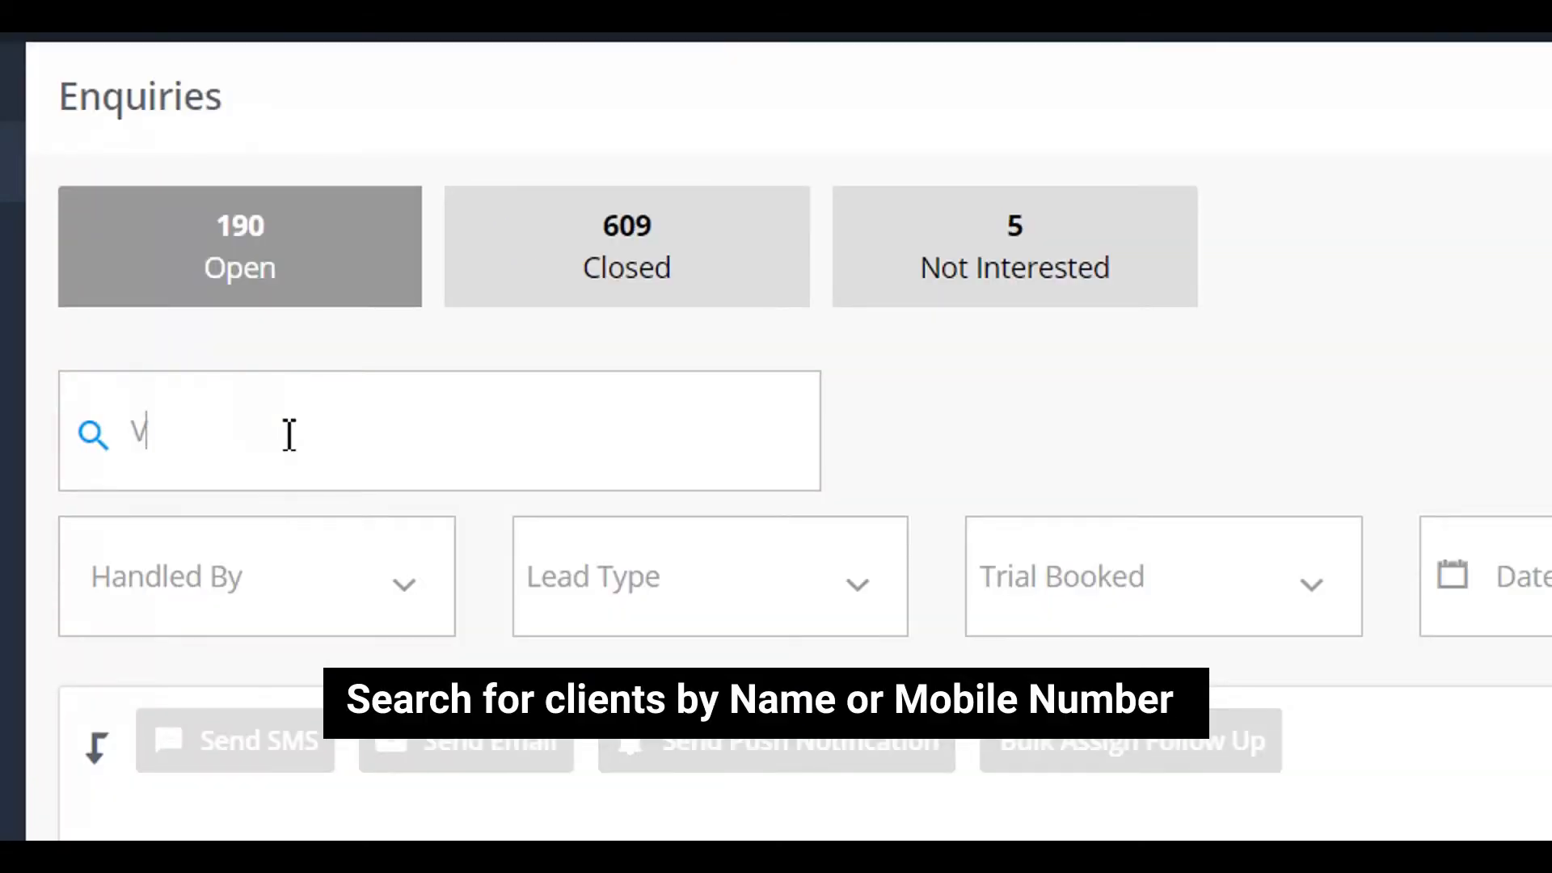
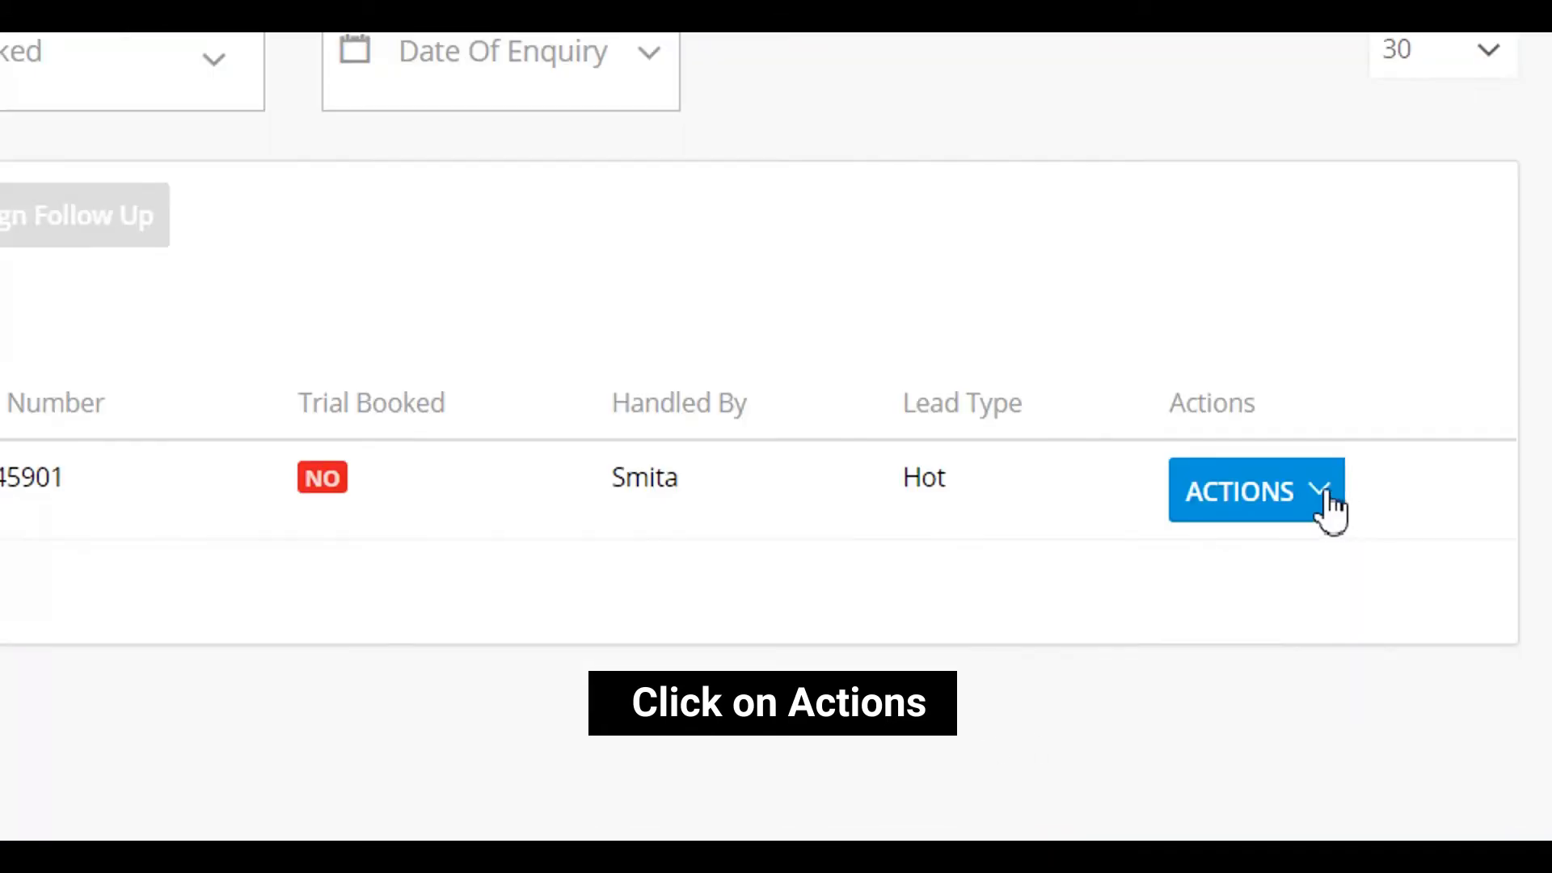
{"action": "left_click", "coordinate": [1437, 632]}
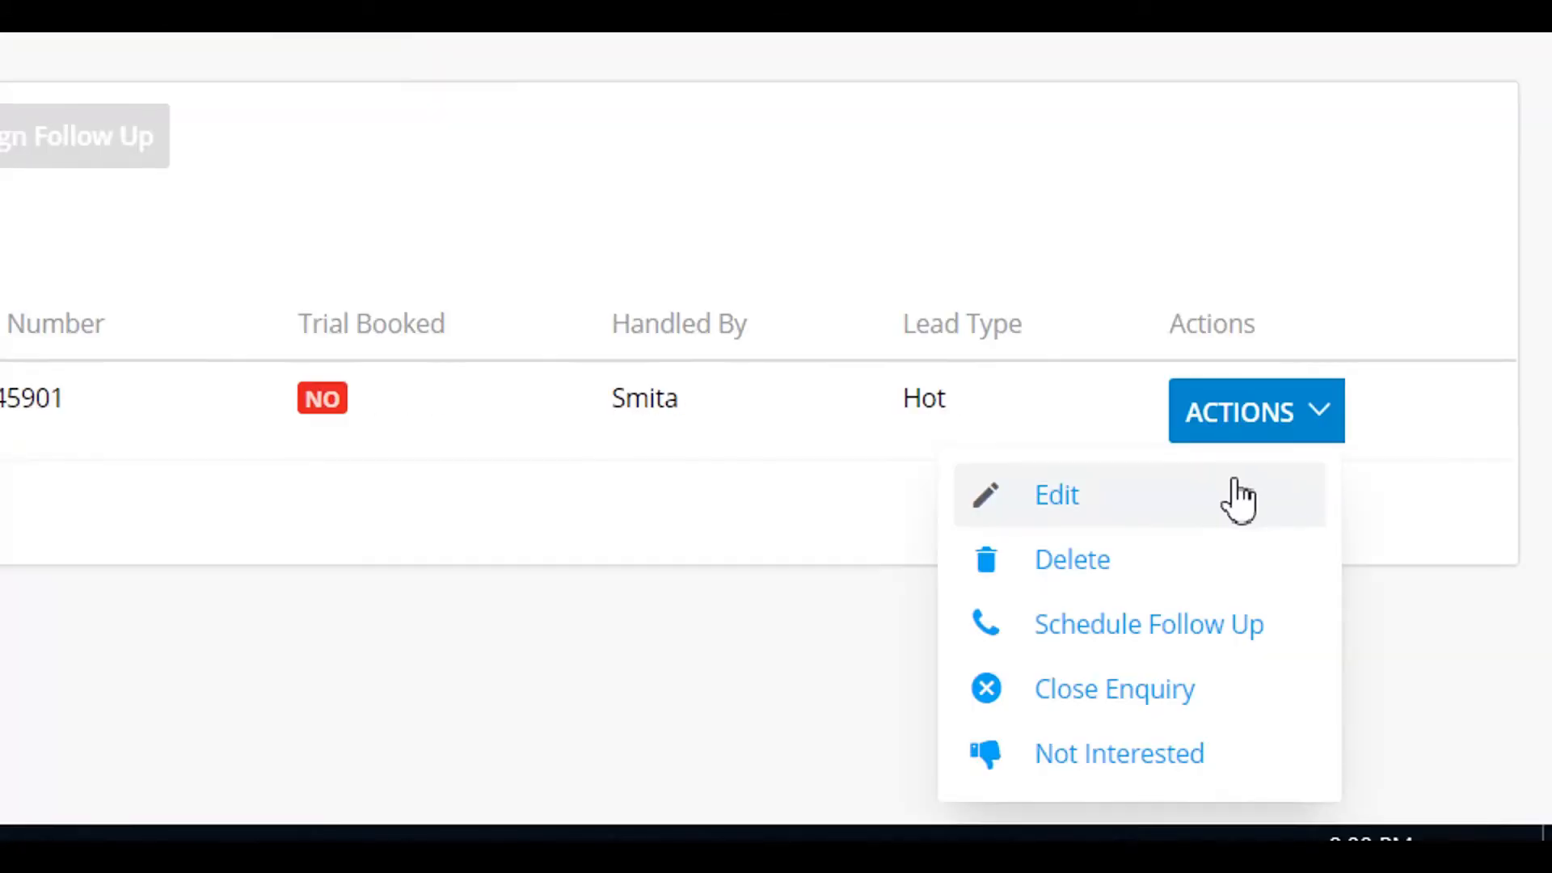
{"action": "left_click", "coordinate": [1213, 691]}
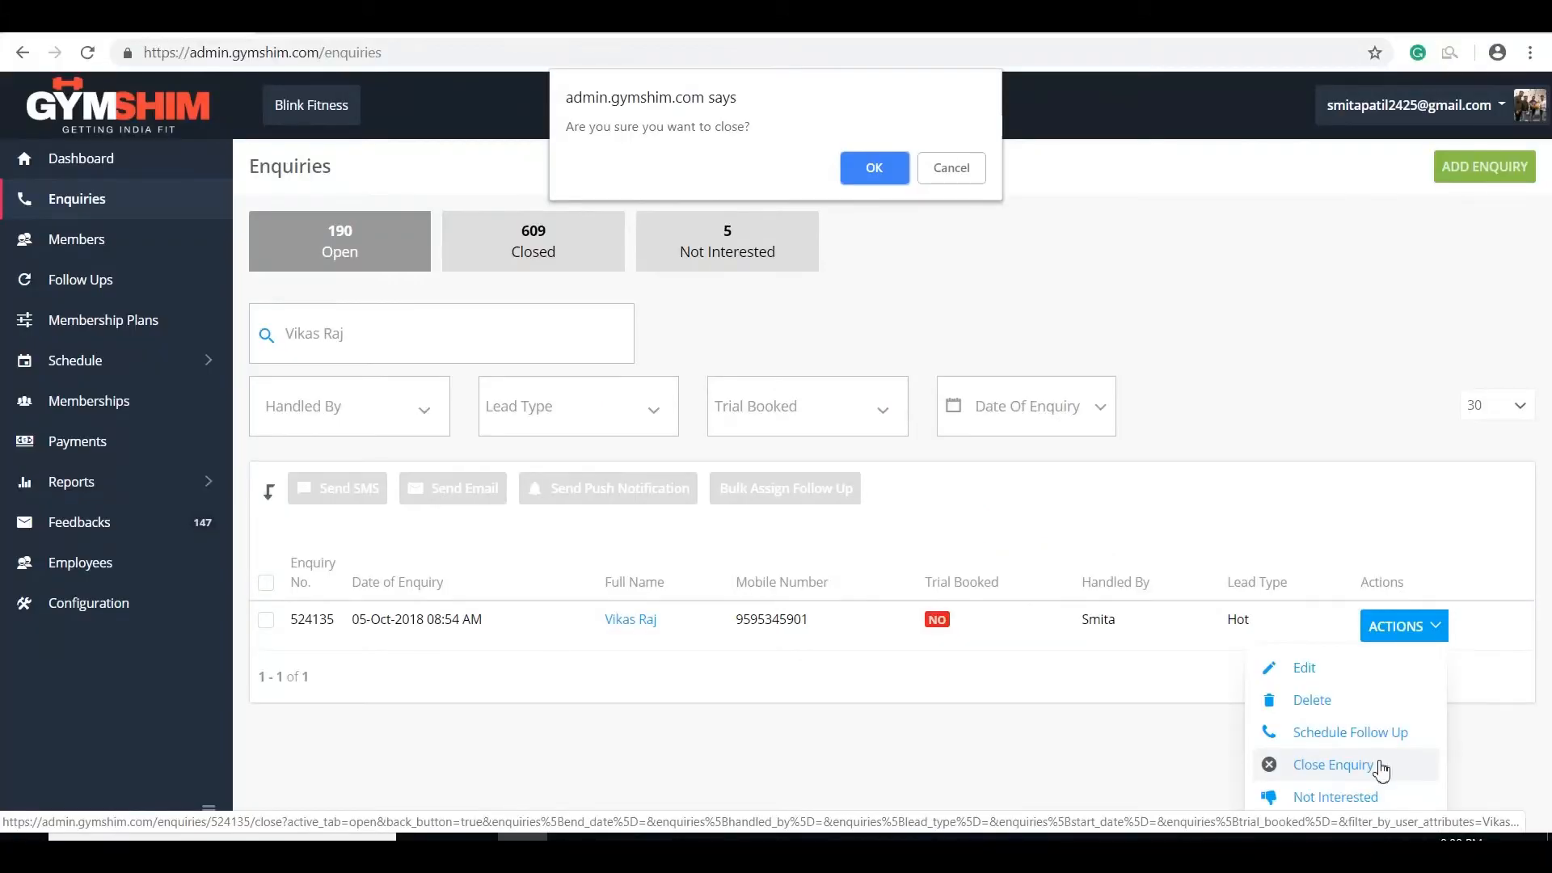
{"action": "left_click", "coordinate": [873, 167]}
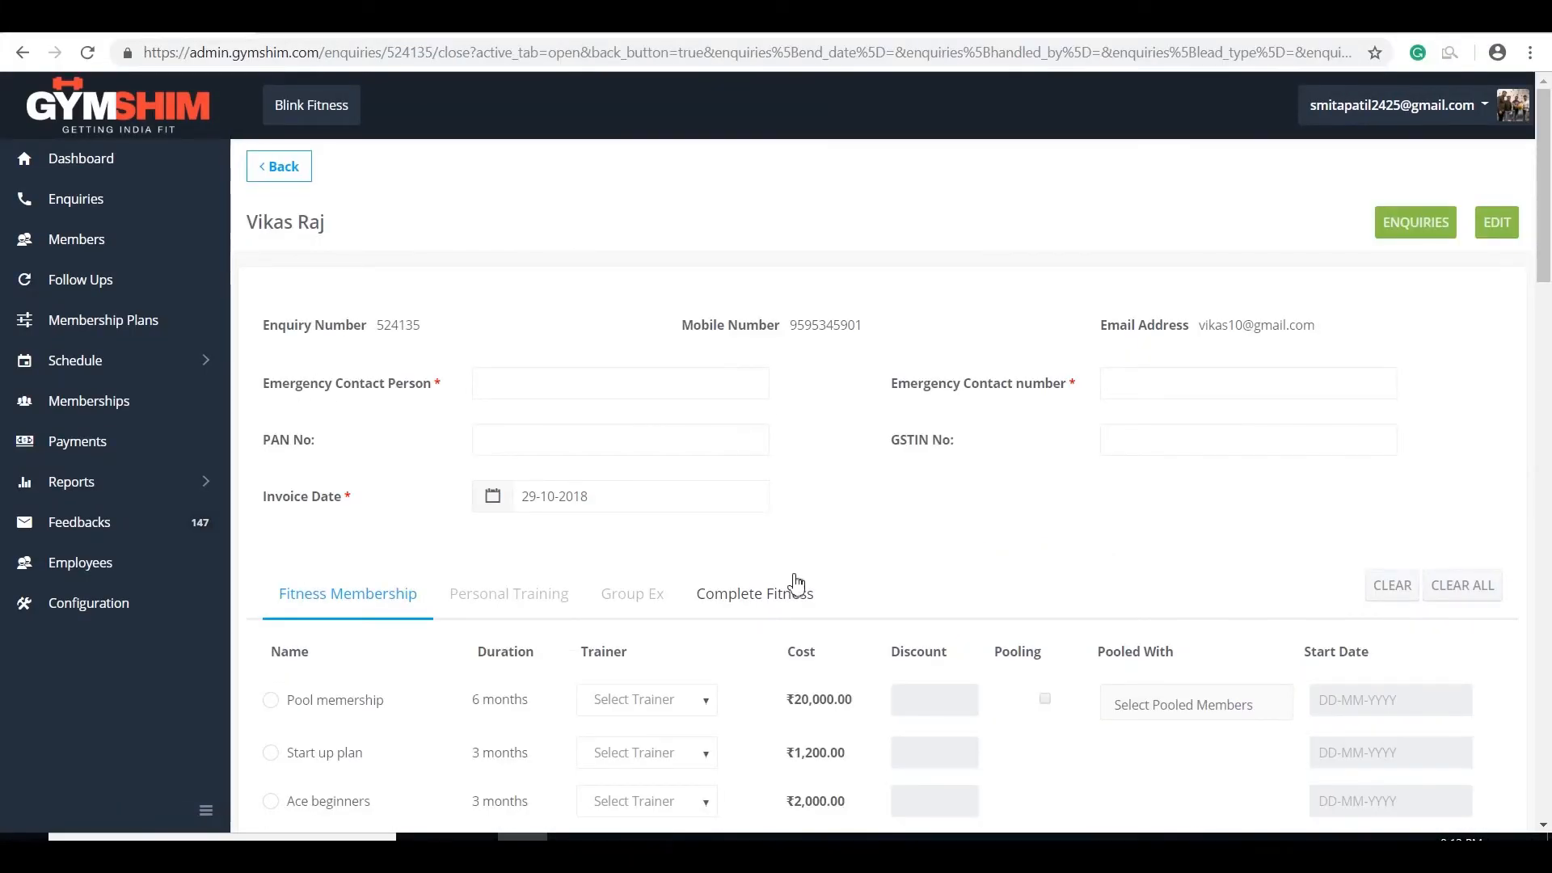
Step: Scroll through the Fitness Membership plan list to the Payment Mode section
{"action": "scroll", "coordinate": [795, 583], "scroll_direction": "down", "scroll_amount": 15}
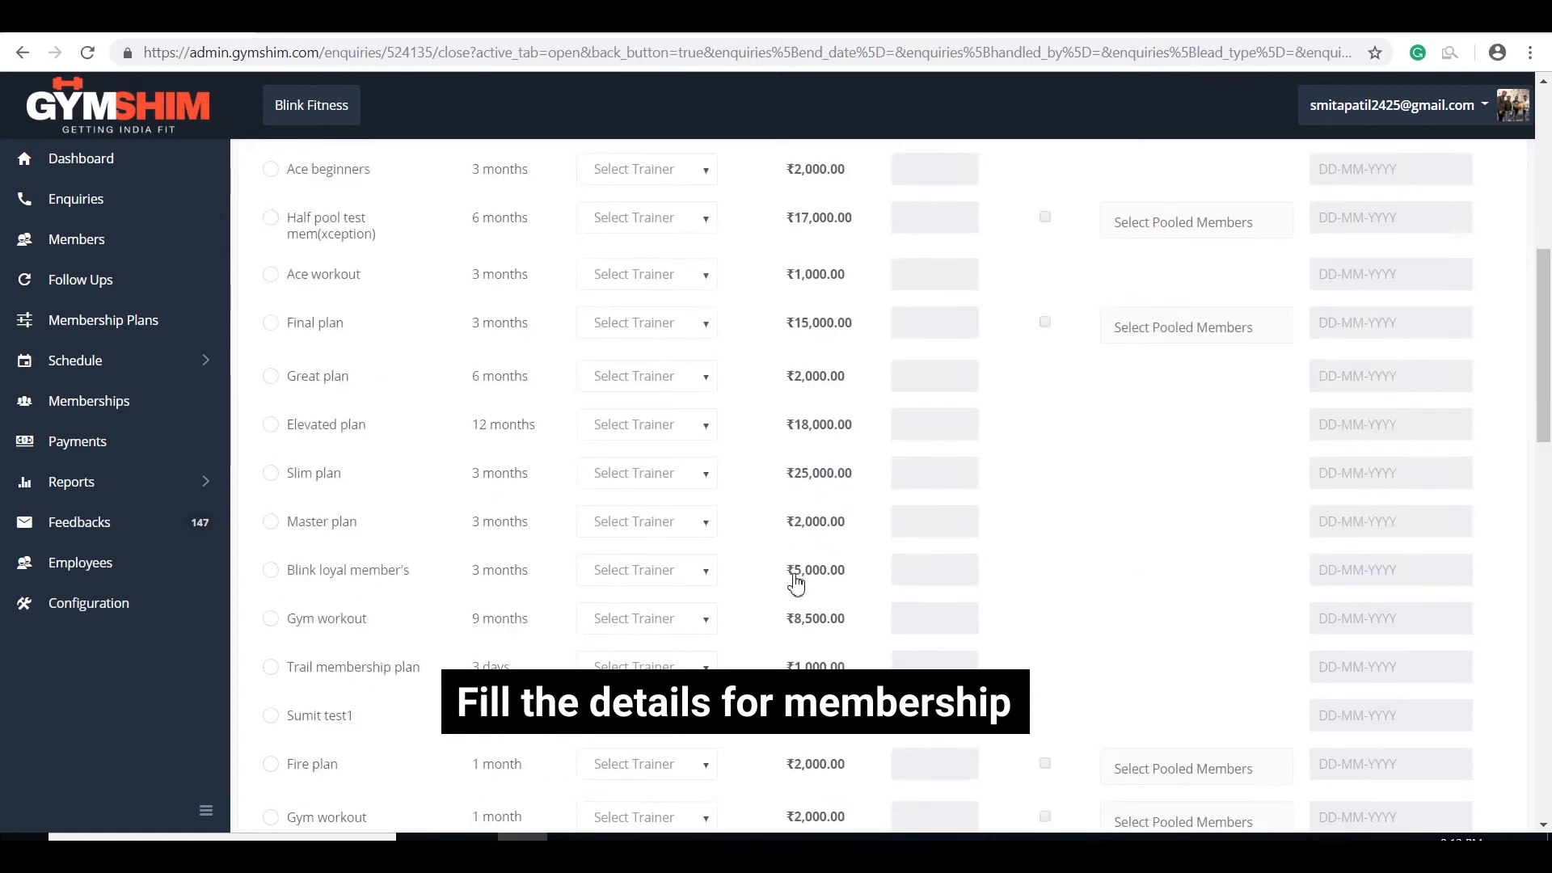
{"action": "scroll", "coordinate": [795, 582], "scroll_direction": "down", "scroll_amount": 10}
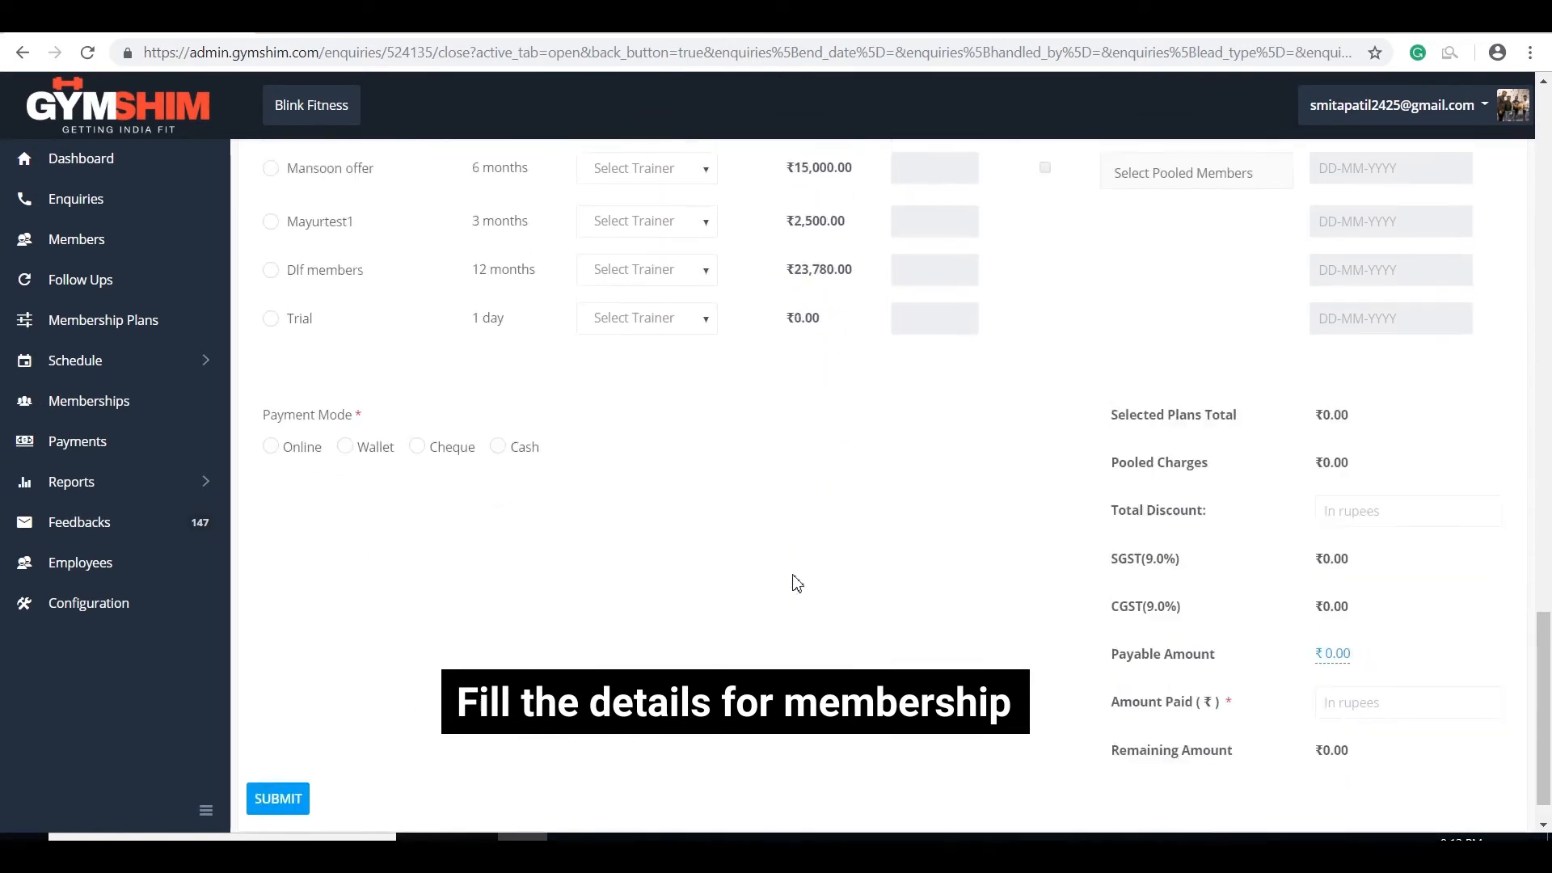
{"action": "scroll", "coordinate": [796, 582], "scroll_direction": "up", "scroll_amount": 20}
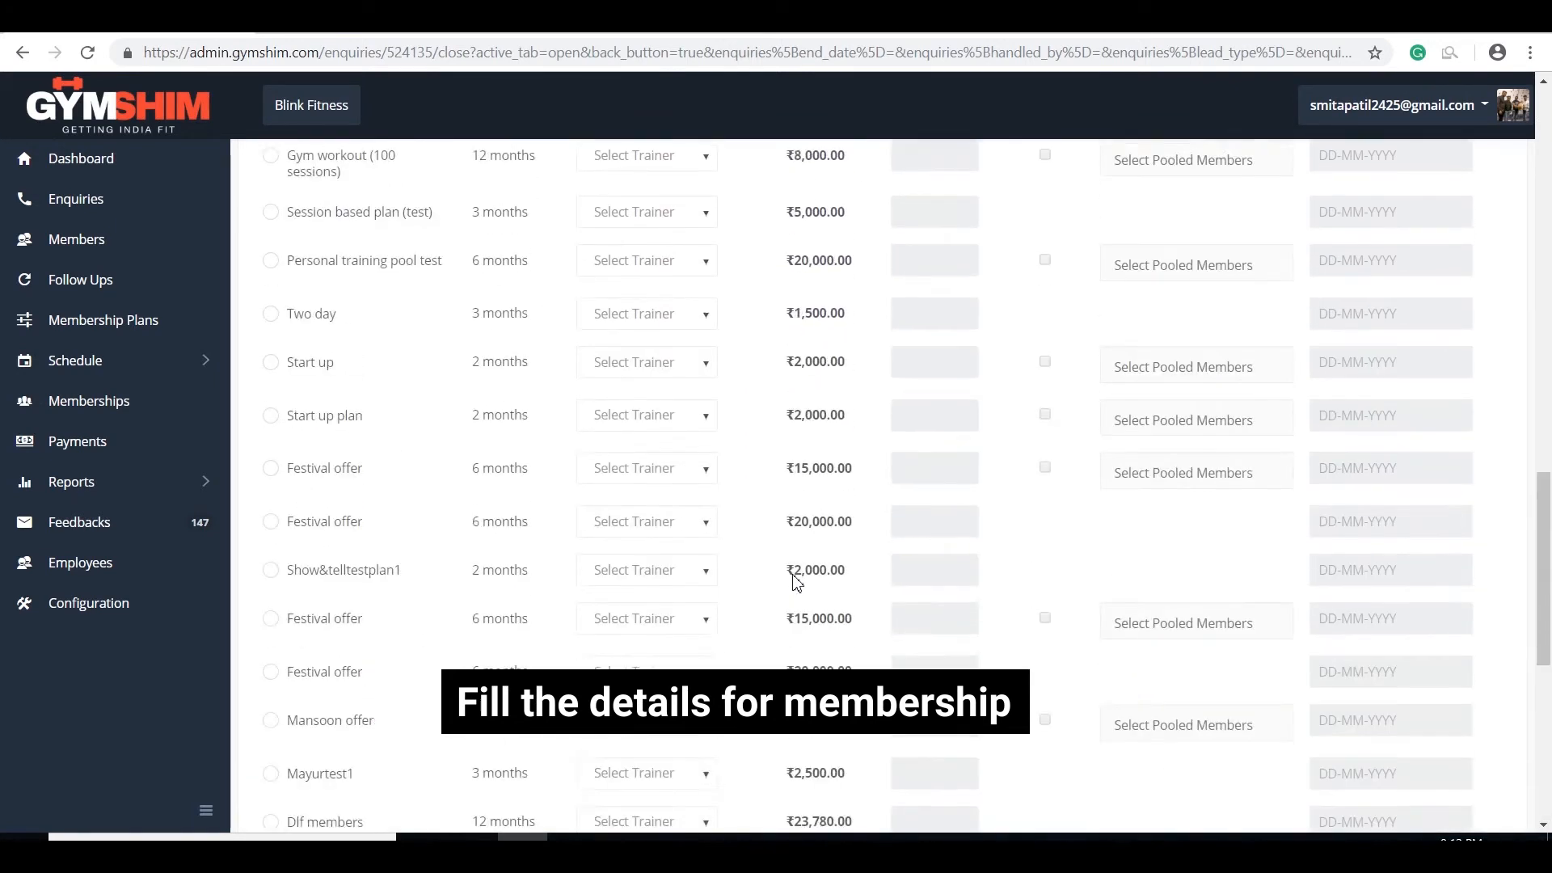
{"action": "scroll", "coordinate": [797, 582], "scroll_direction": "up", "scroll_amount": 3}
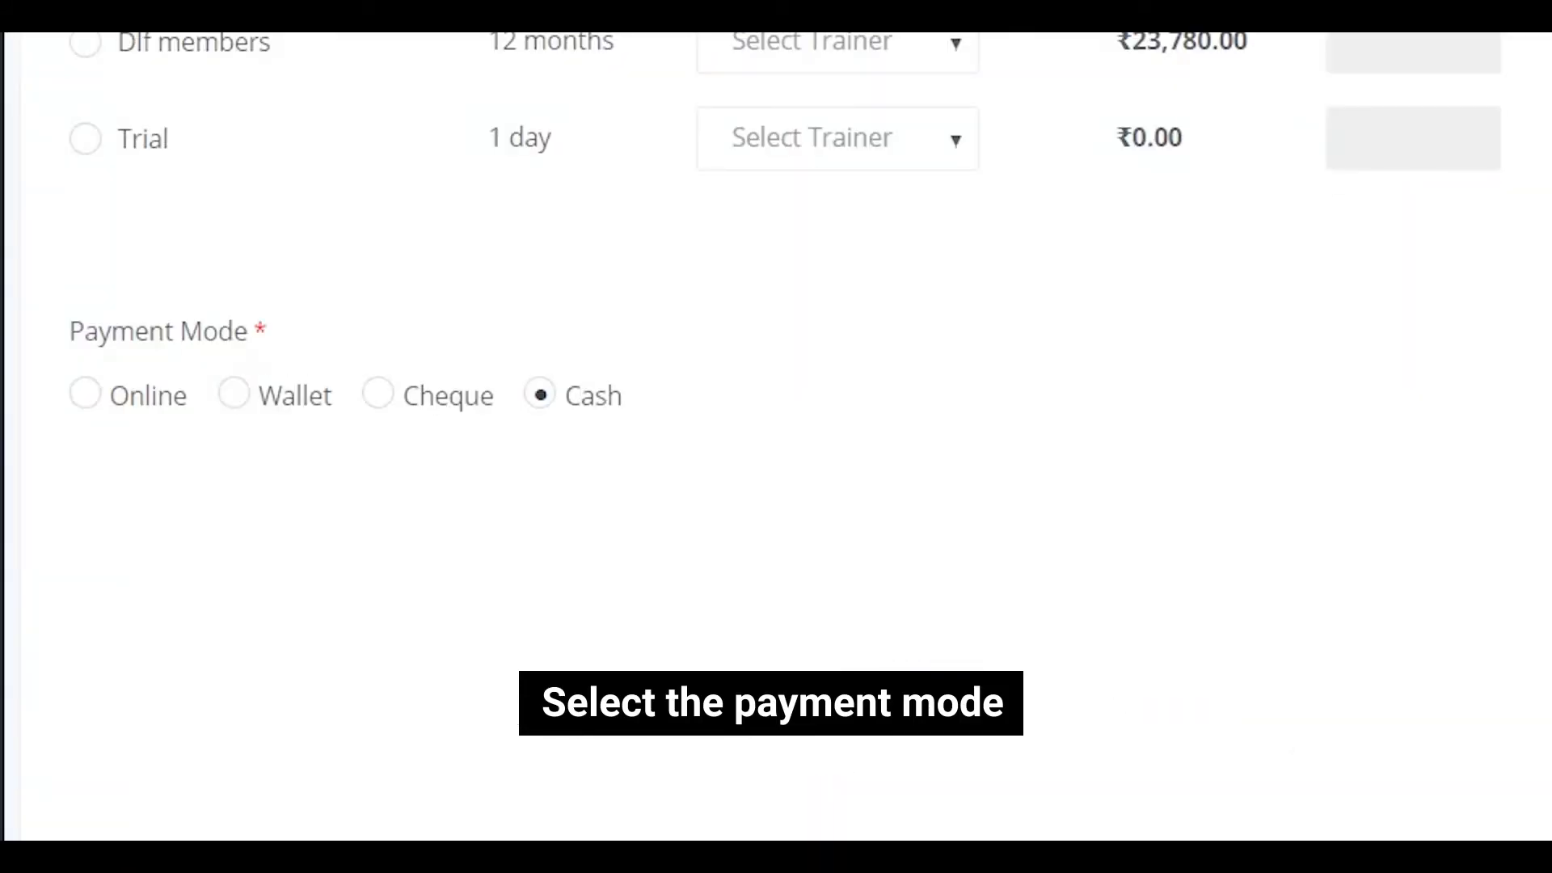
Step: Change the payable amount from 17700.00 to 15000
{"action": "left_click", "coordinate": [1348, 607]}
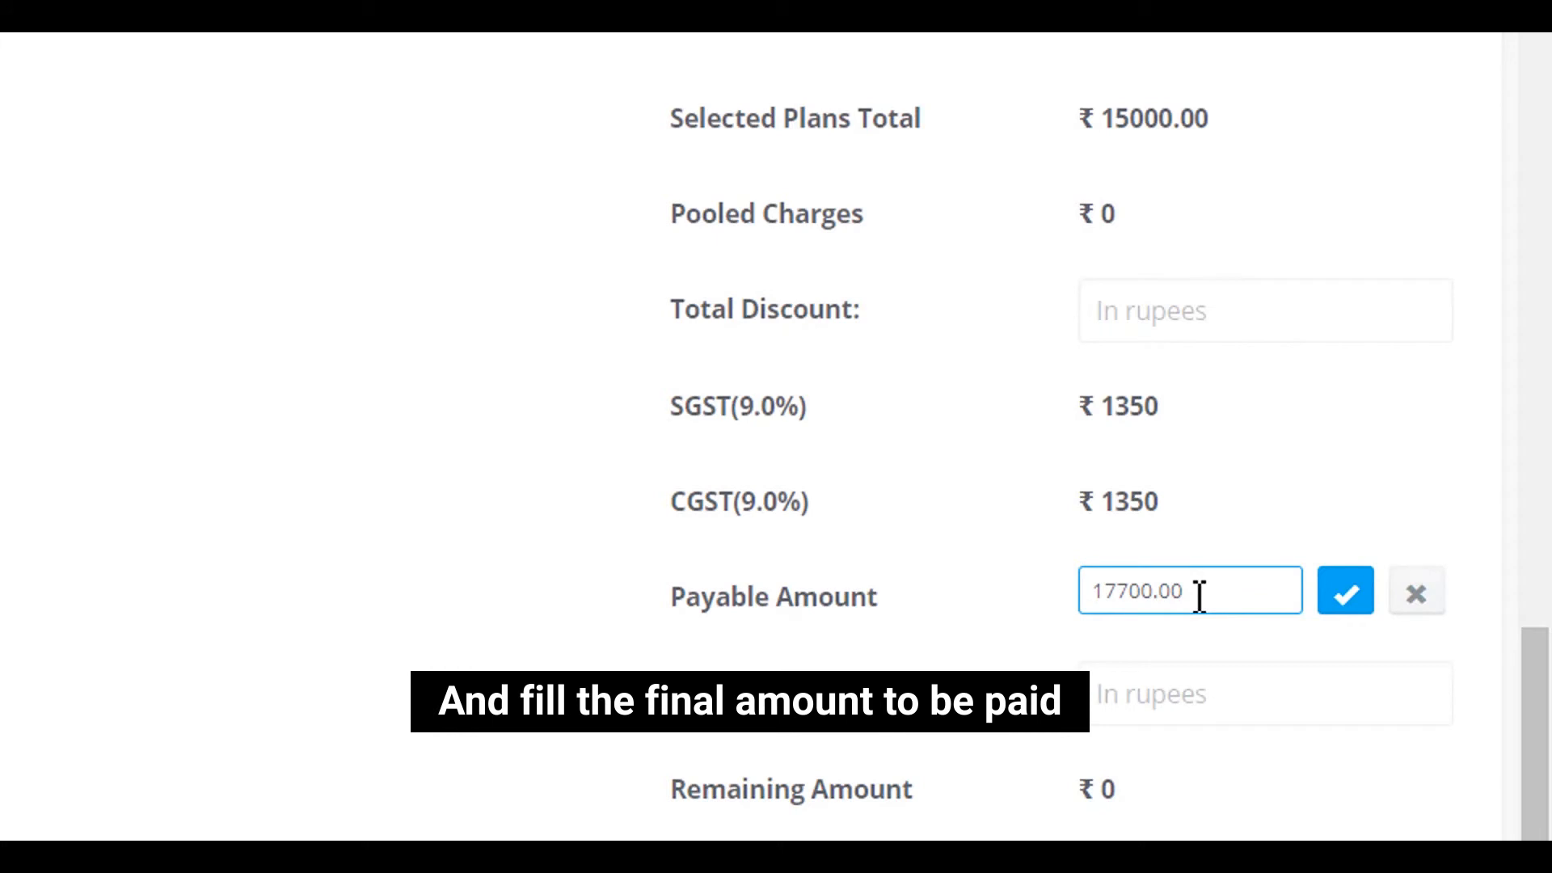
{"action": "left_click_drag", "start_coordinate": [1210, 596], "coordinate": [1043, 586]}
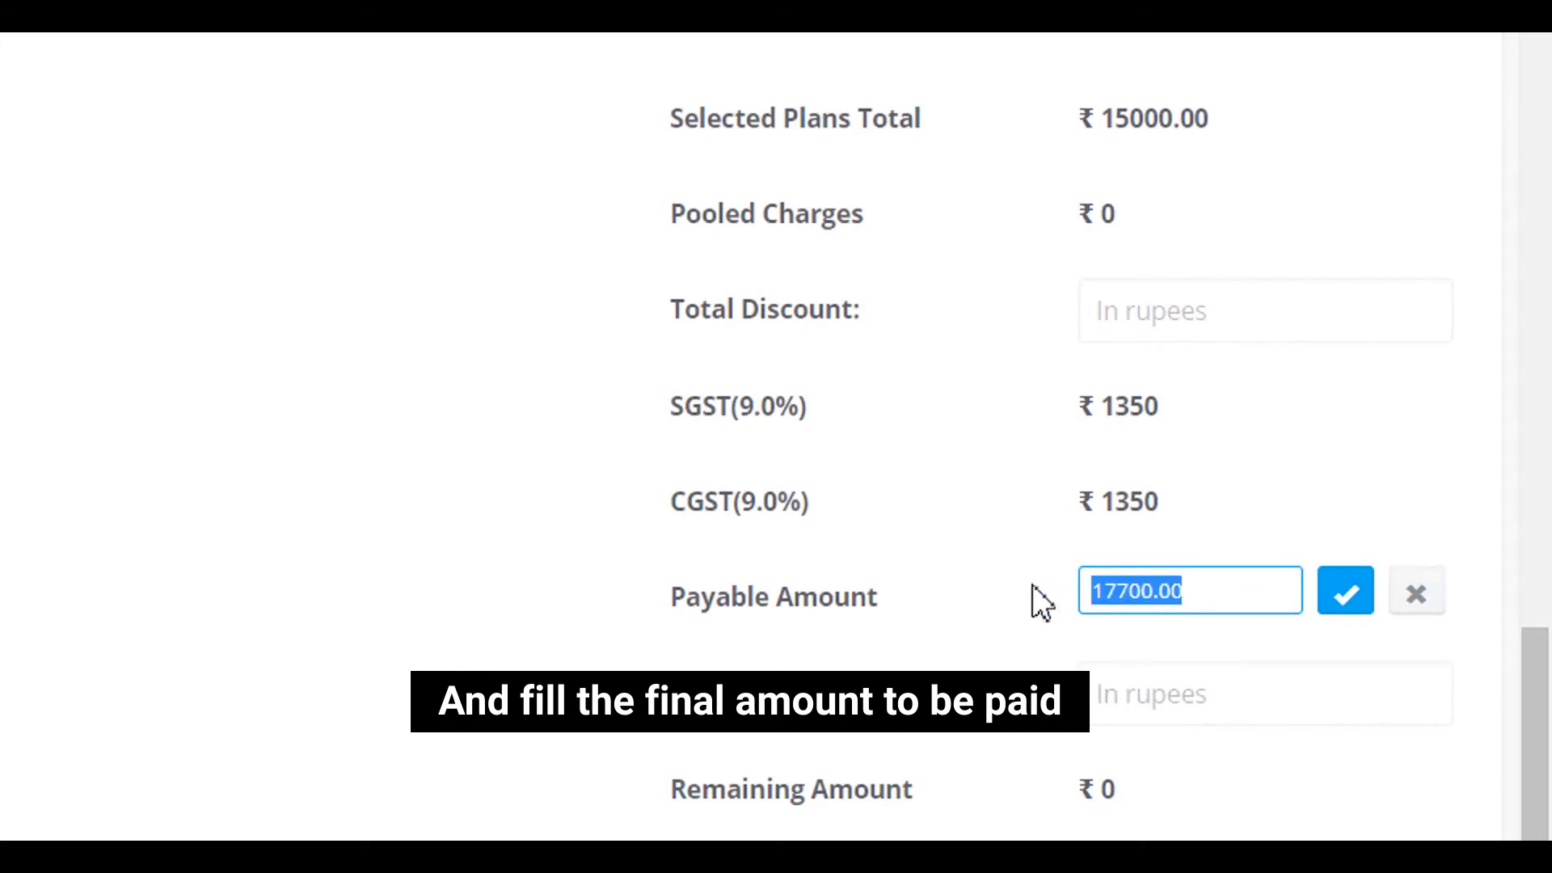
{"action": "type", "text": "15000"}
{"action": "left_click", "coordinate": [1345, 591]}
Step: Record ₹15,000 as amount paid and submit the membership to generate the bill
{"action": "left_click", "coordinate": [1167, 695]}
{"action": "type", "text": "15"}
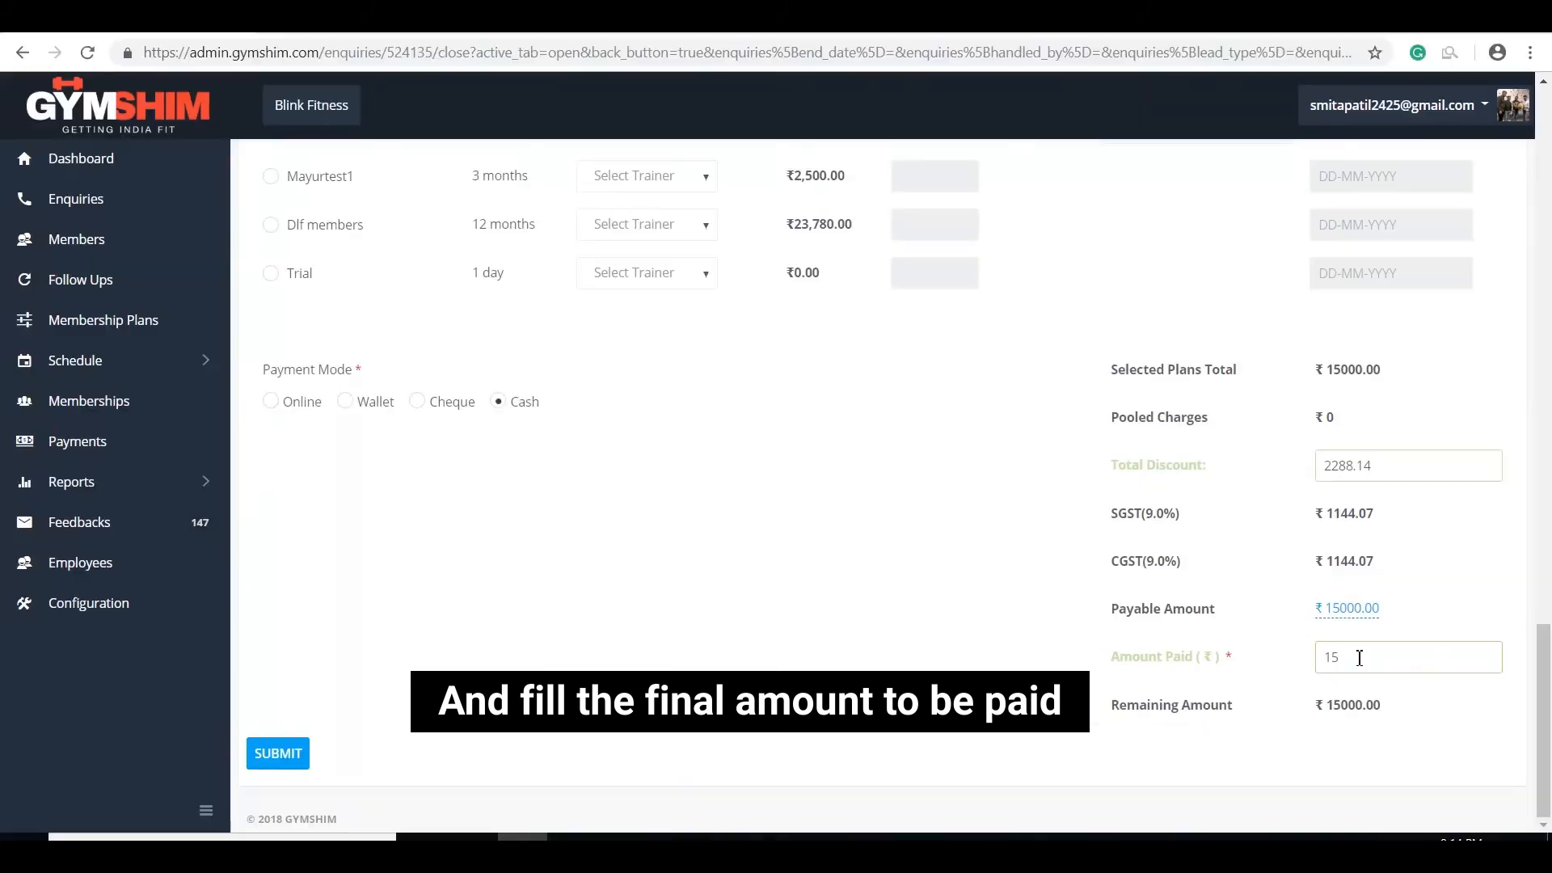
{"action": "type", "text": "000"}
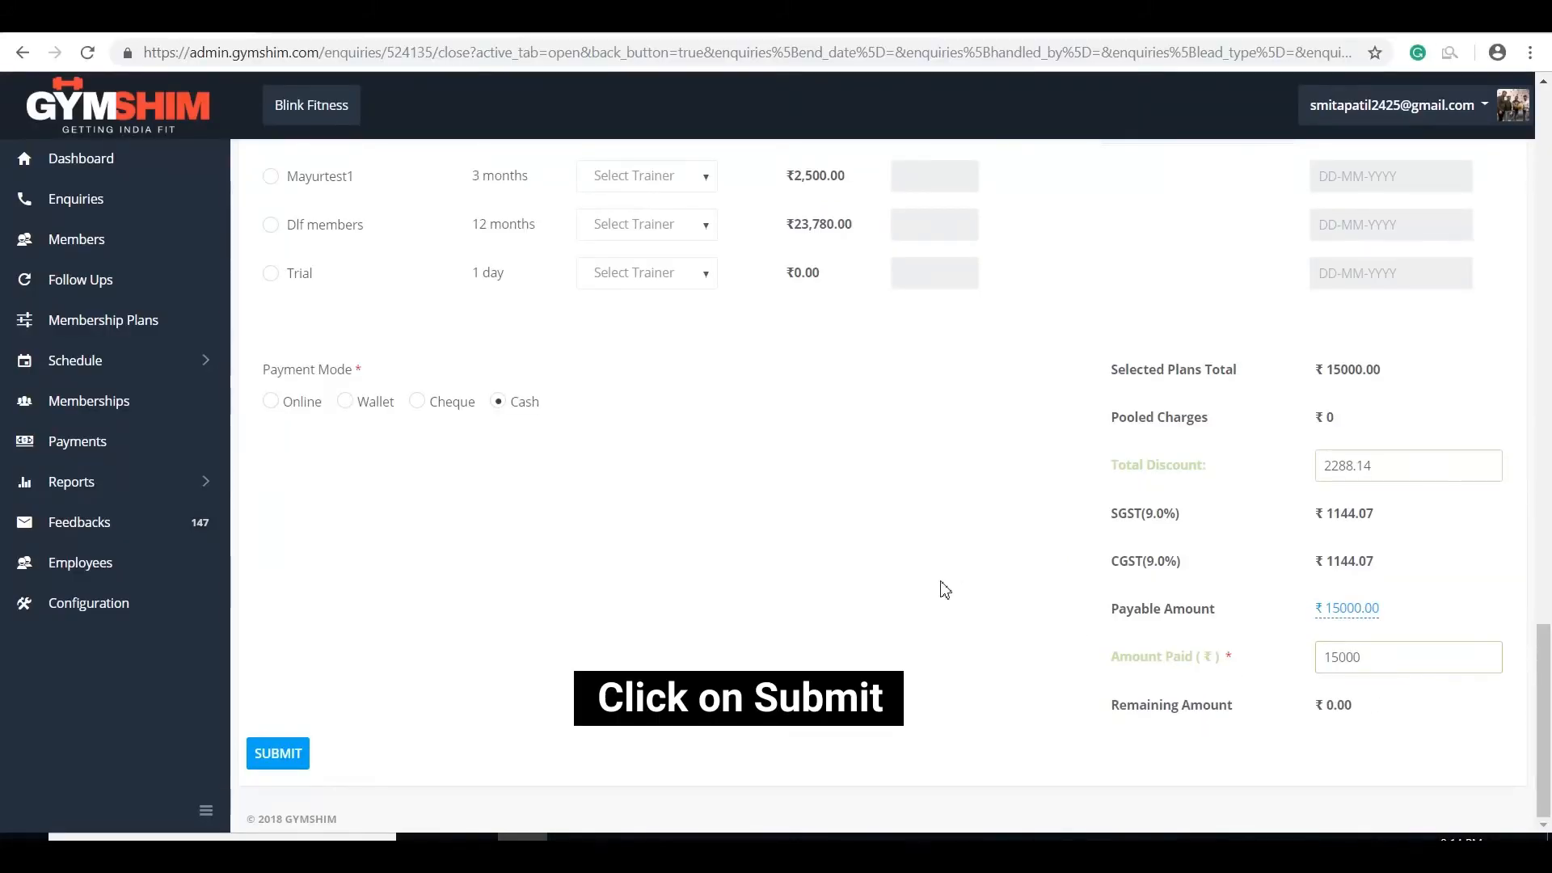
{"action": "left_click", "coordinate": [301, 754]}
{"action": "left_click", "coordinate": [304, 755]}
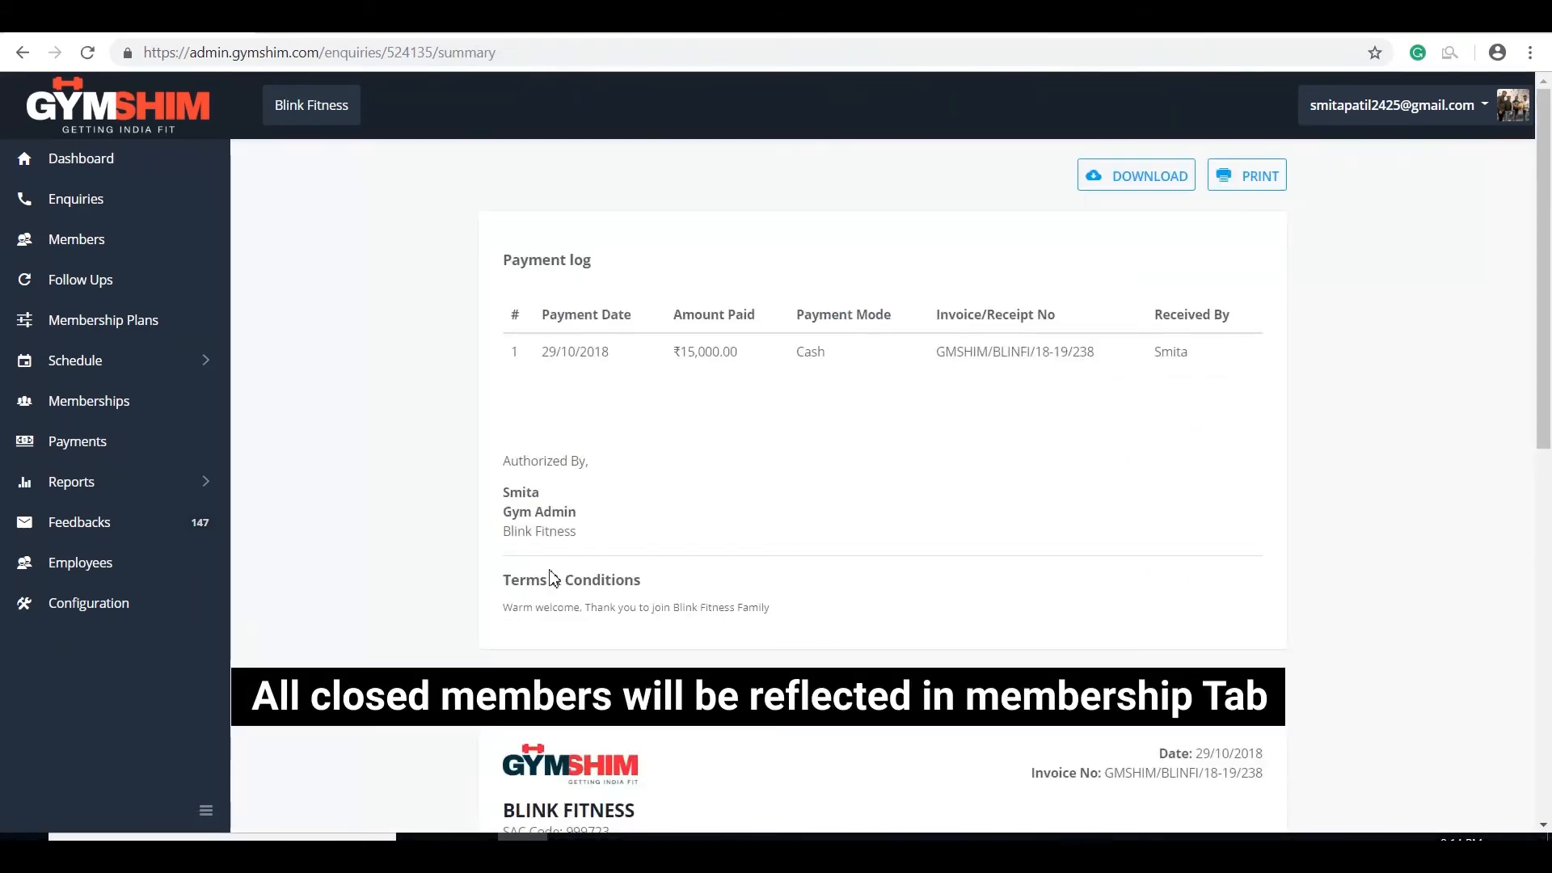
Step: Review the payment log and invoice for the 15,000 Final Plan cash payment, then return to the dashboard
{"action": "scroll", "coordinate": [552, 576], "scroll_direction": "down", "scroll_amount": 10}
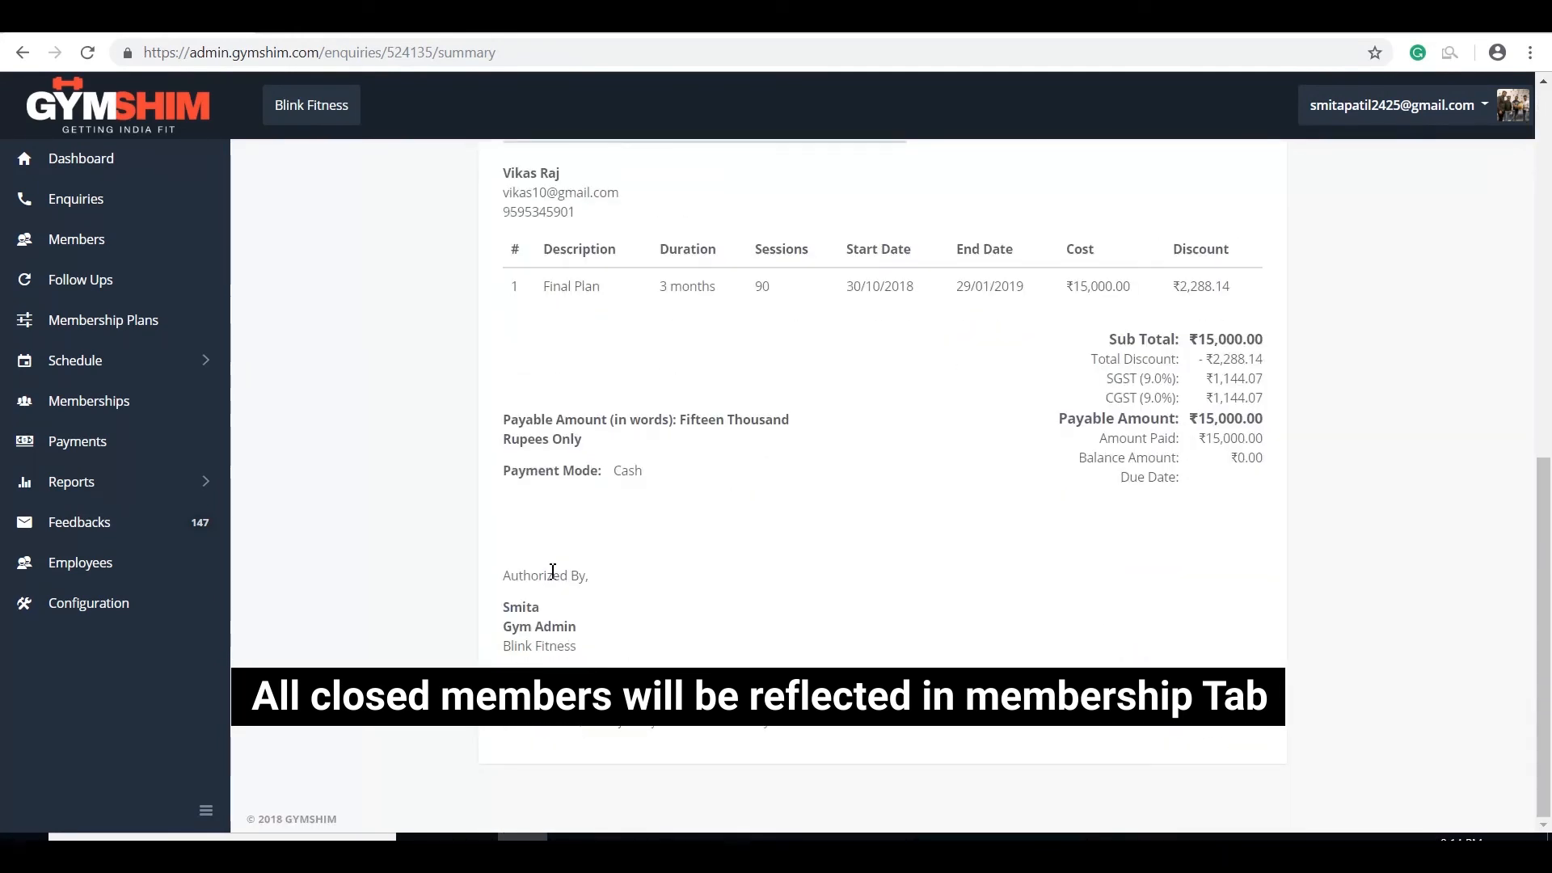
{"action": "scroll", "coordinate": [552, 571], "scroll_direction": "up", "scroll_amount": 5}
{"action": "left_click", "coordinate": [81, 159]}
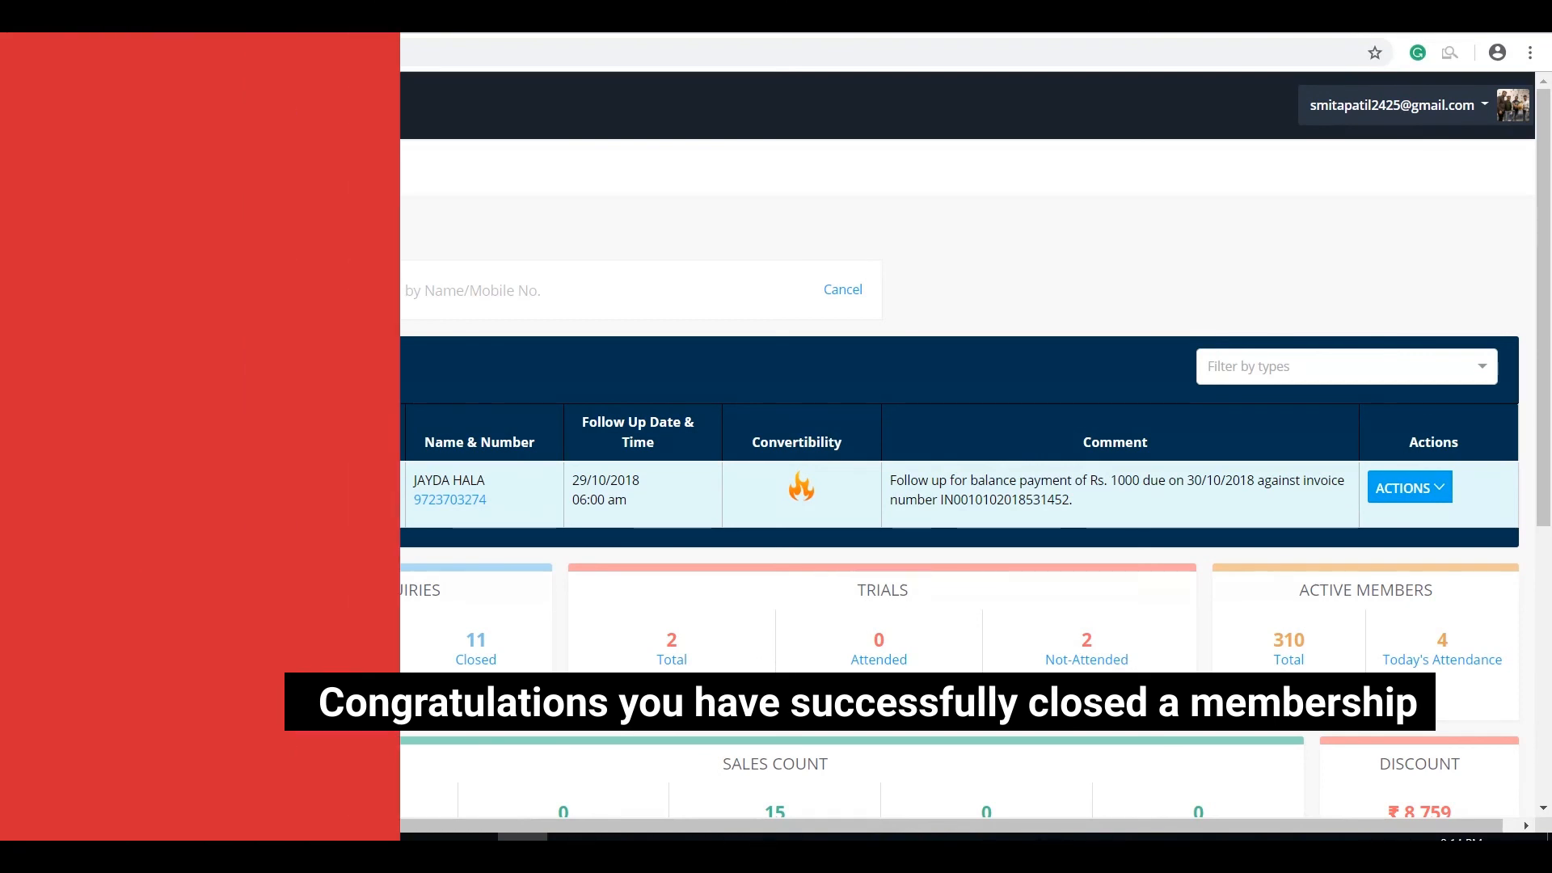